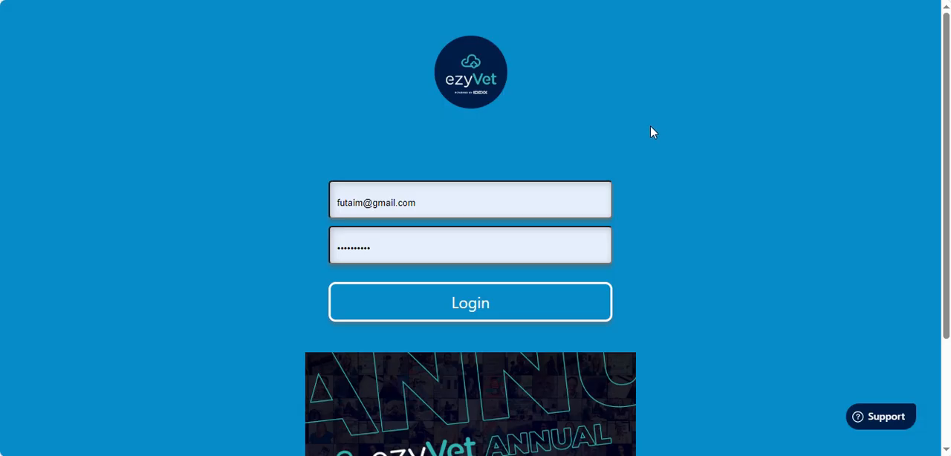
# Log in with the prefilled credentials and choose the Paw Sisters Veterinary Clinic (Database) location
pyautogui.click(475, 311)
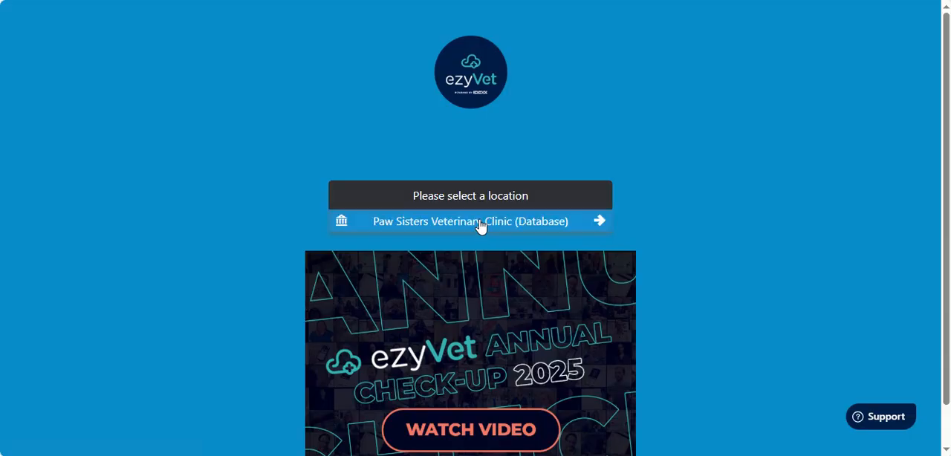
pyautogui.click(479, 222)
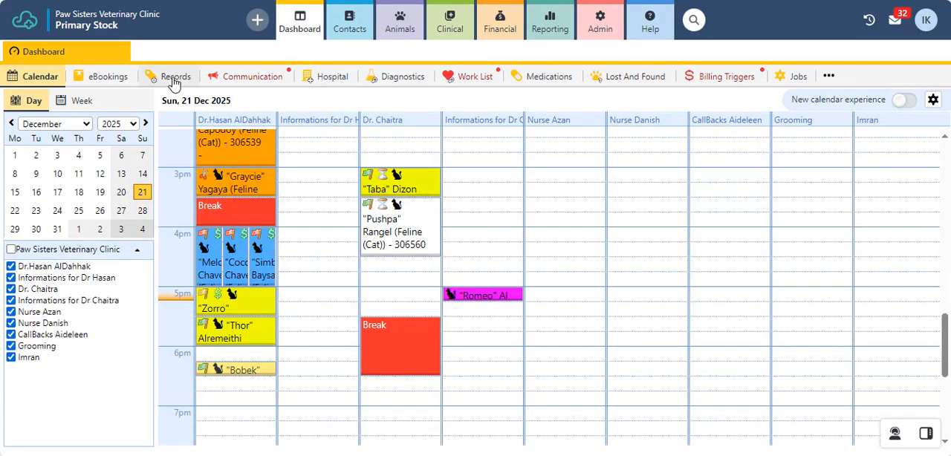
# Open the dashboard's Records search and set the record type to Receive Invoice
pyautogui.click(173, 79)
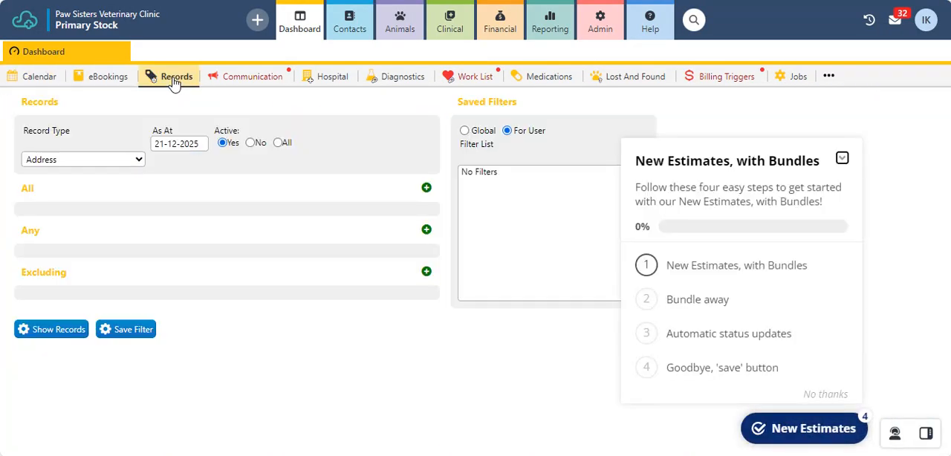
pyautogui.click(140, 161)
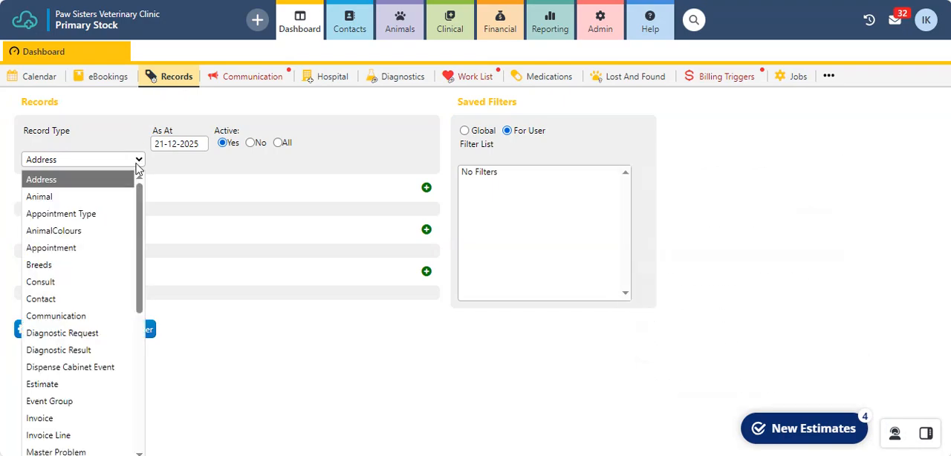
pyautogui.scroll(-2, 126, 295)
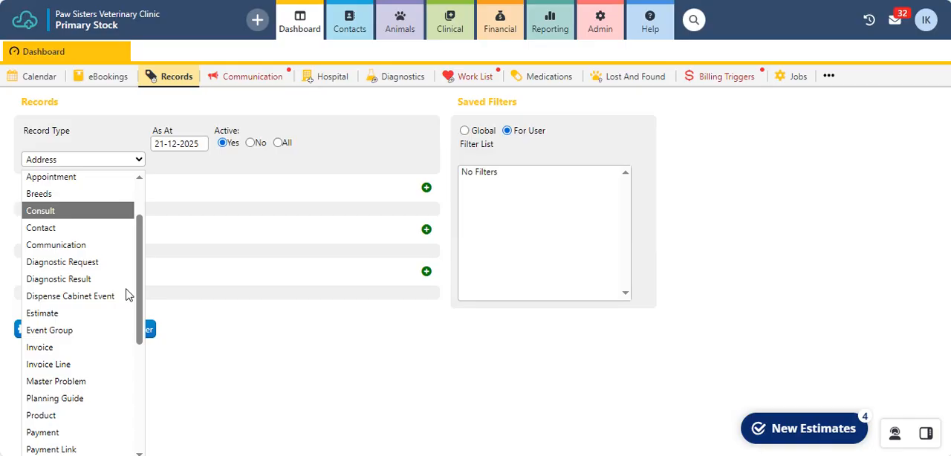
pyautogui.scroll(-2, 127, 295)
pyautogui.scroll(-4, 127, 295)
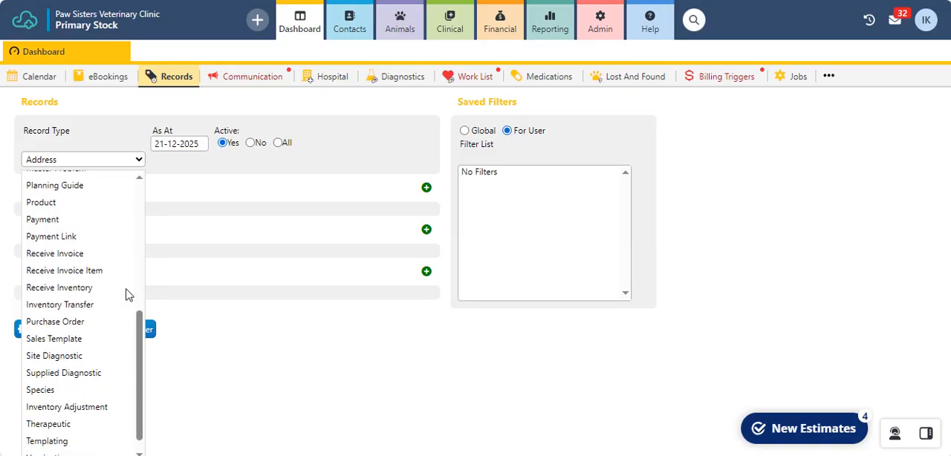
pyautogui.click(82, 254)
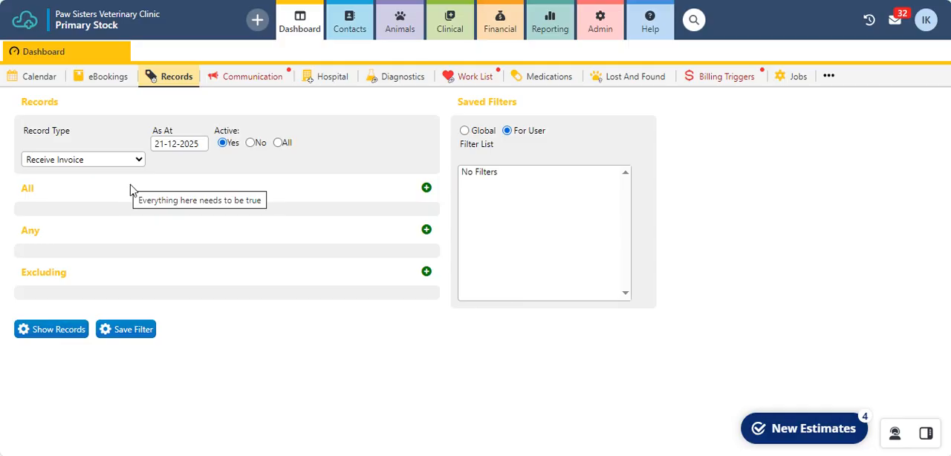
# Add an All condition limiting the records to a Date >= 01-12-2025
pyautogui.click(427, 190)
pyautogui.click(129, 235)
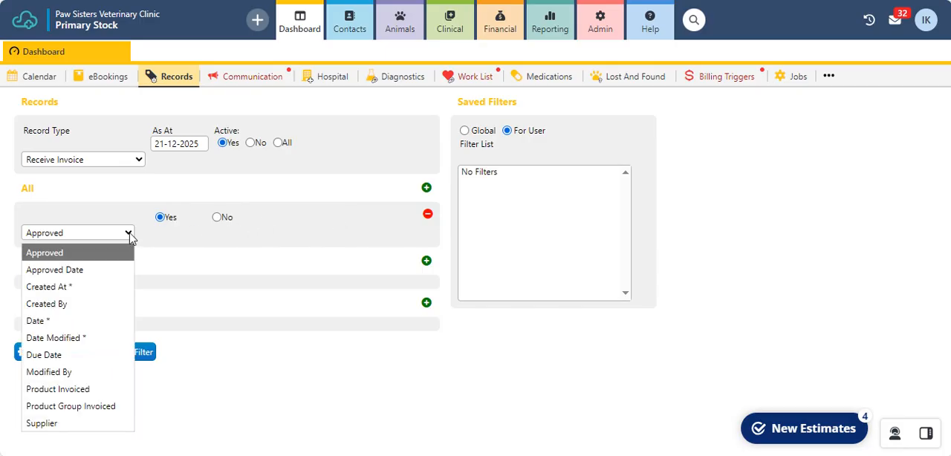
pyautogui.click(82, 321)
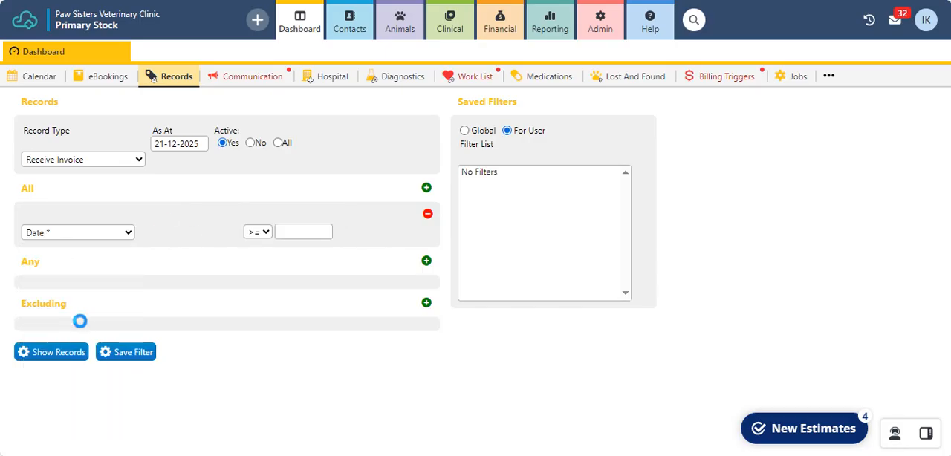
pyautogui.click(324, 233)
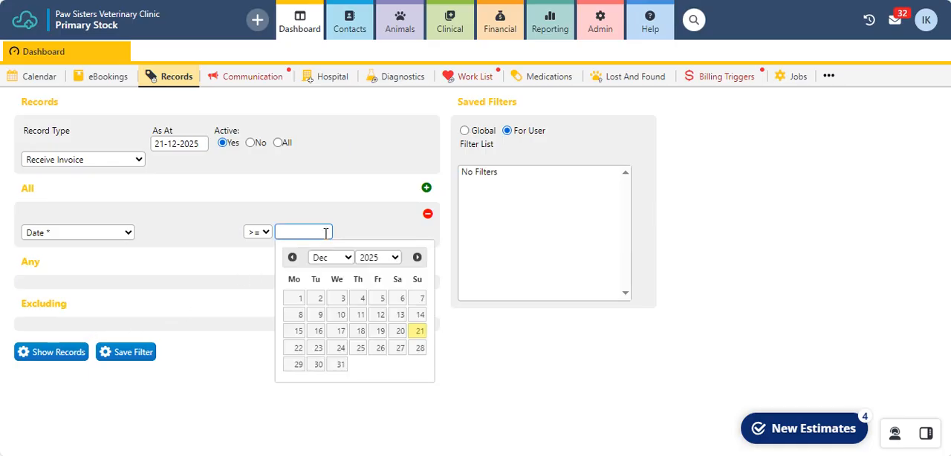
pyautogui.click(299, 300)
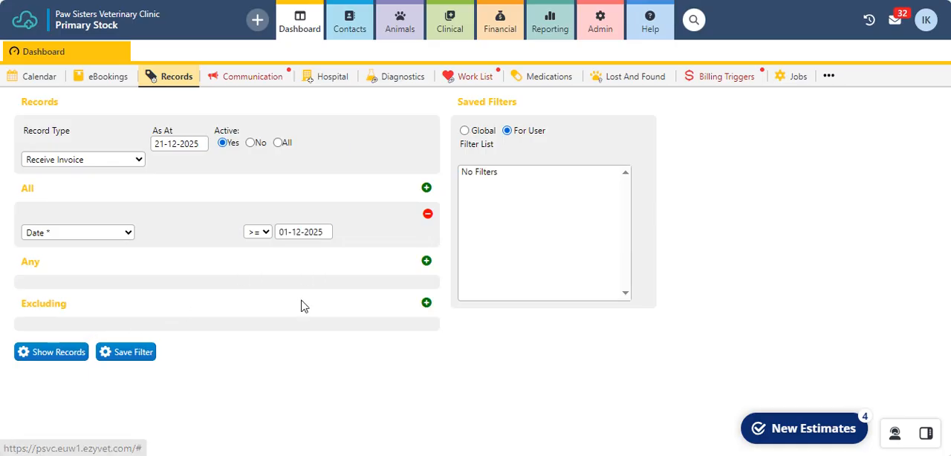
# Add a second All condition limiting the records to a Date <= 21-12-2025
pyautogui.click(427, 189)
pyautogui.click(119, 265)
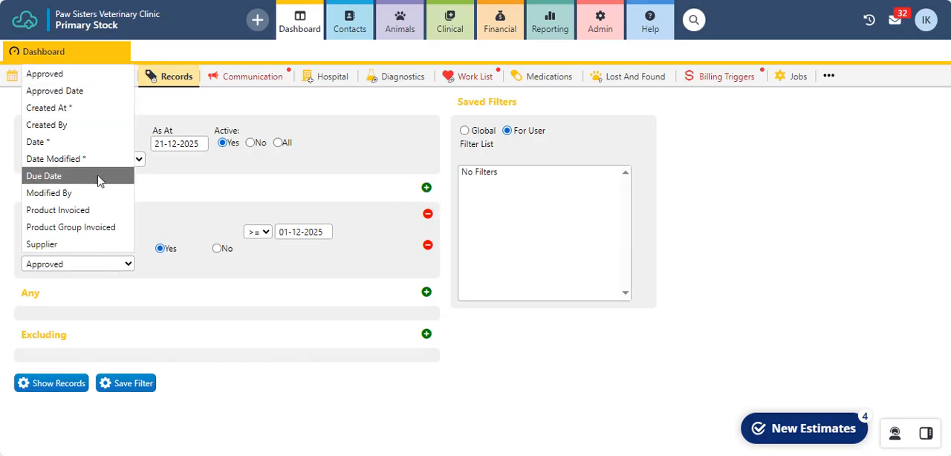
pyautogui.click(99, 142)
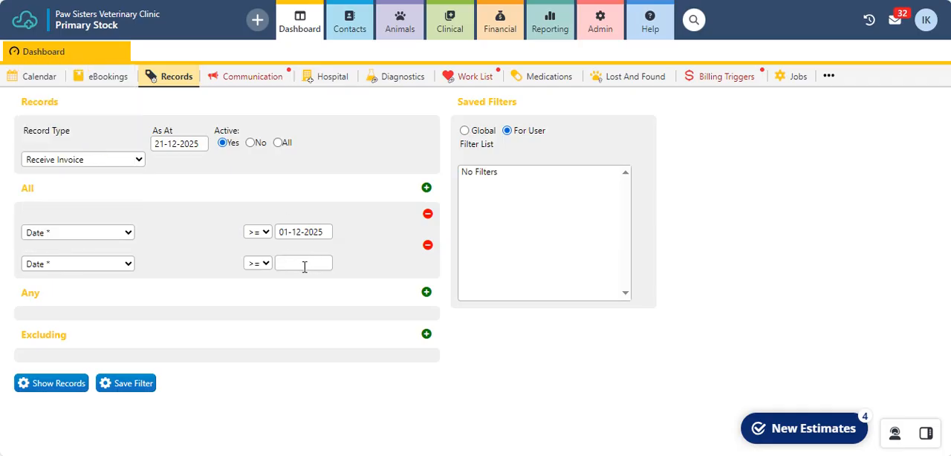
pyautogui.click(268, 265)
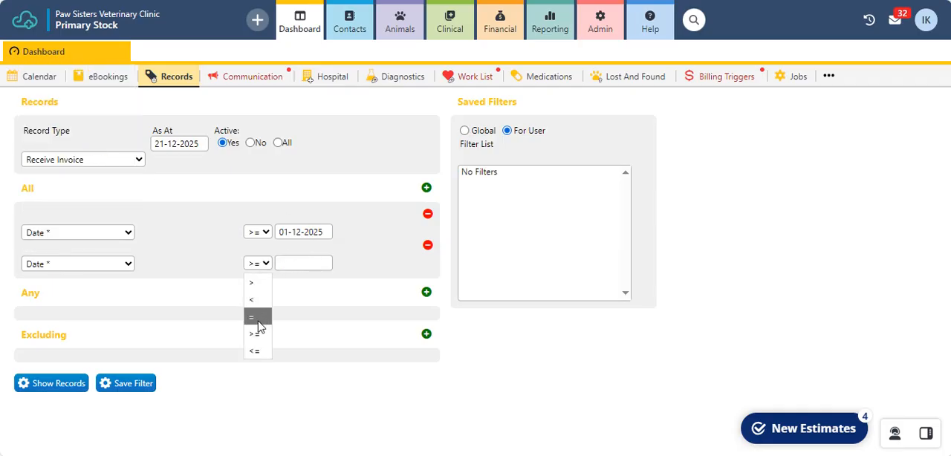
pyautogui.click(255, 351)
pyautogui.click(290, 268)
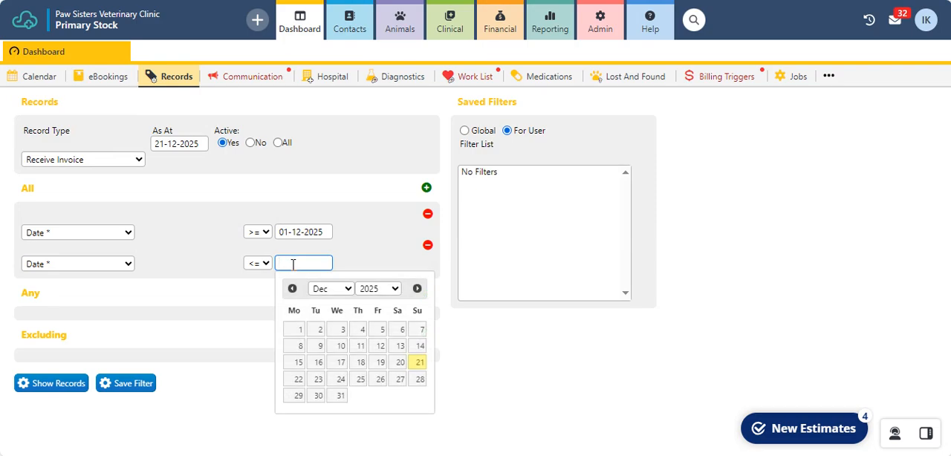
pyautogui.click(420, 363)
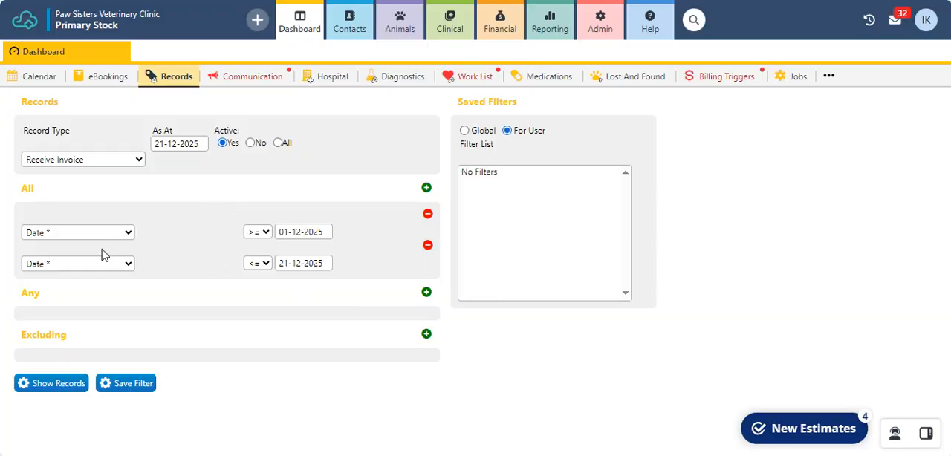
# Show the matching receive invoices and choose Receive Invoice - Export as the action to perform
pyautogui.click(59, 385)
pyautogui.scroll(-1, 218, 343)
pyautogui.scroll(-3, 218, 343)
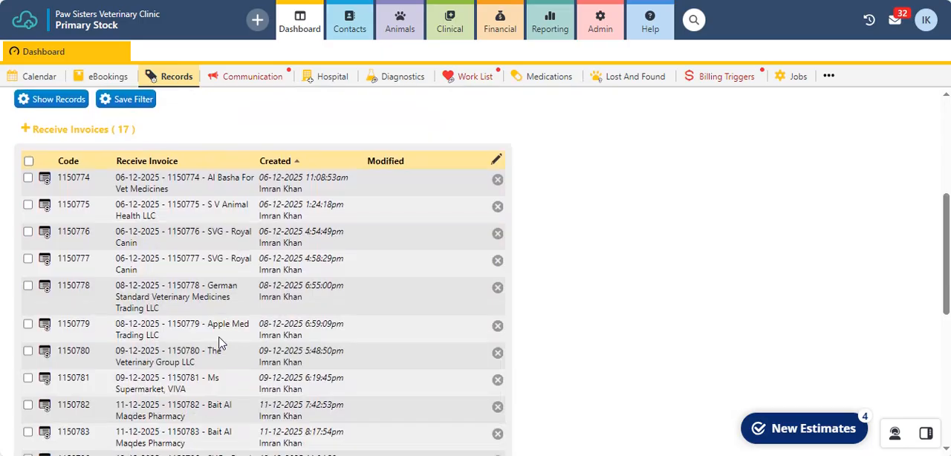
pyautogui.scroll(-6, 361, 272)
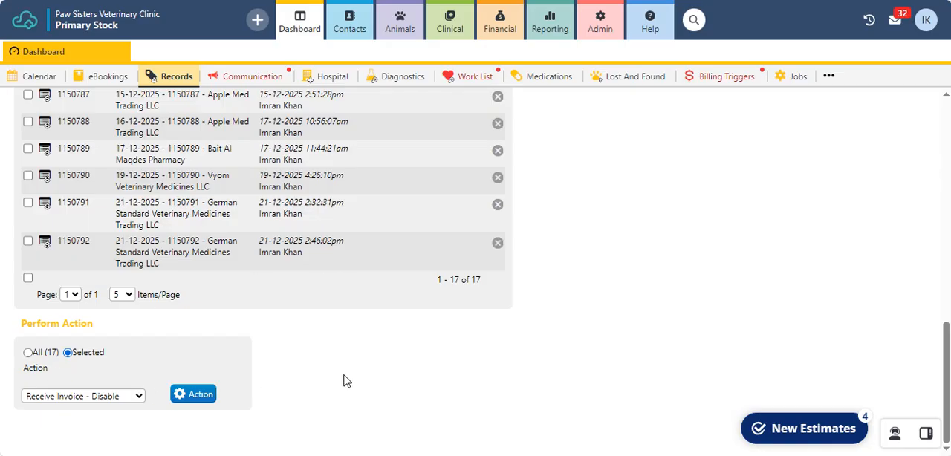
pyautogui.click(108, 396)
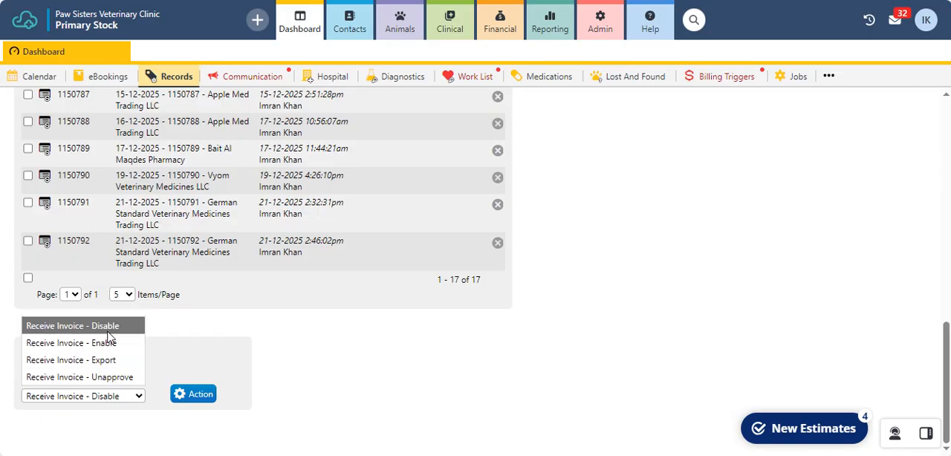
pyautogui.click(107, 361)
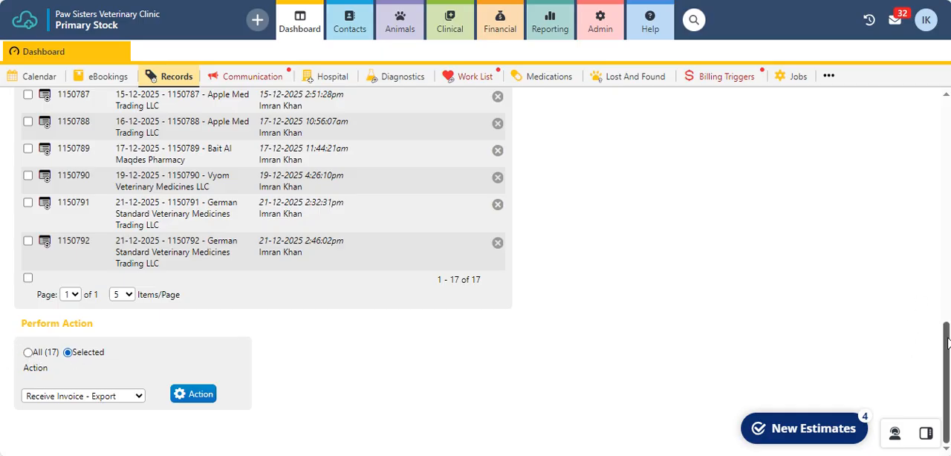
# Select all listed receive invoices and export them in Excel format
pyautogui.scroll(8, 185, 236)
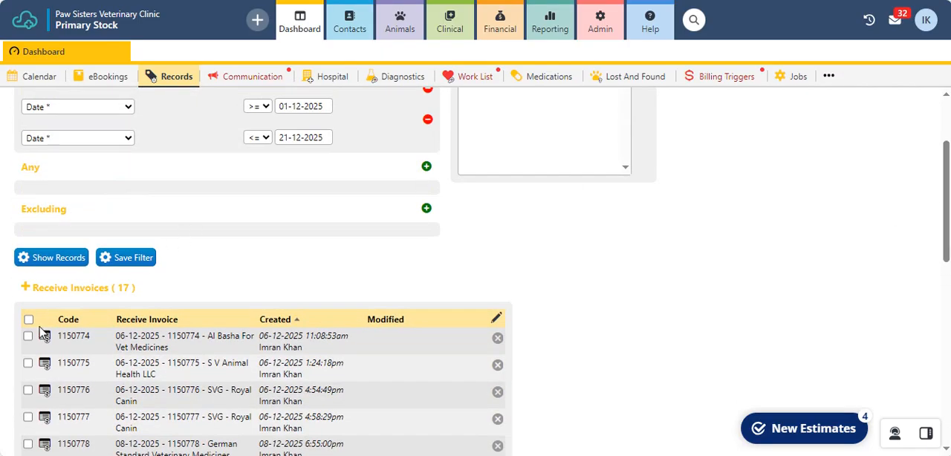
pyautogui.click(28, 320)
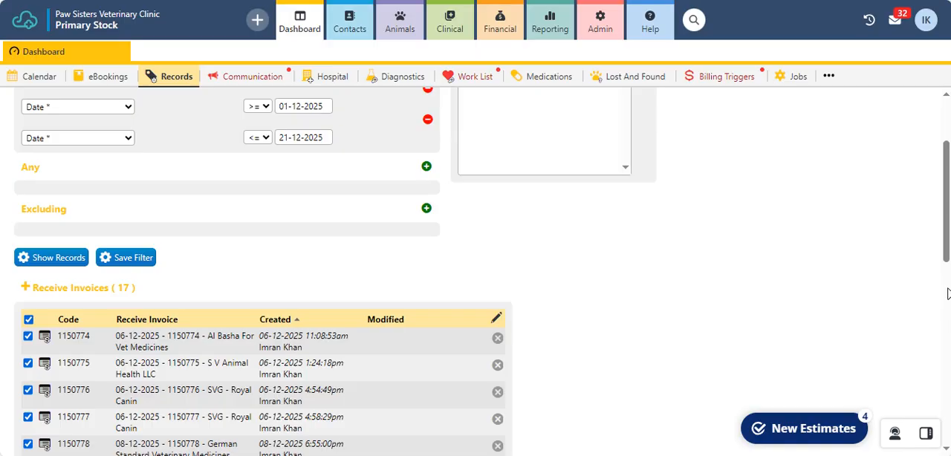
pyautogui.moveTo(946, 257); pyautogui.dragTo(946, 437)
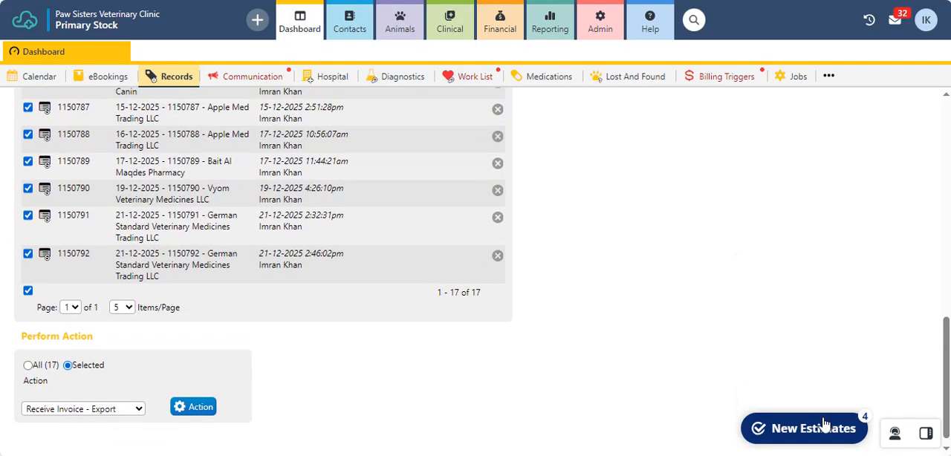
pyautogui.click(192, 406)
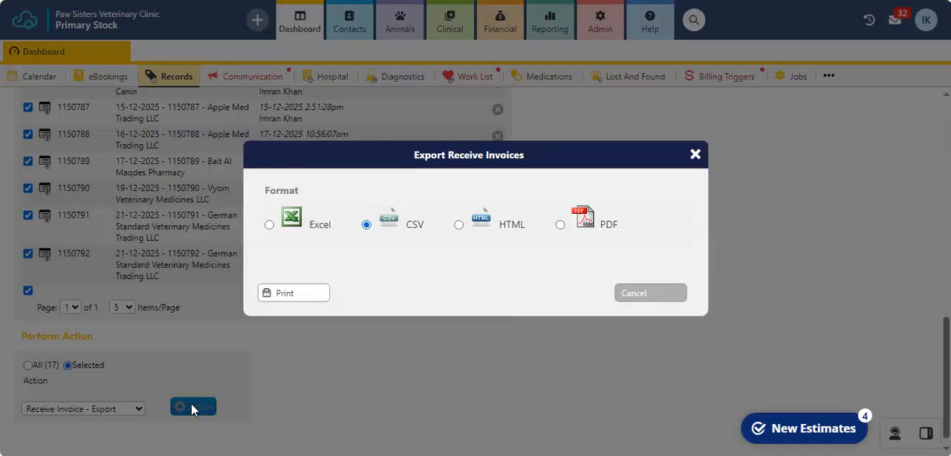
pyautogui.click(269, 224)
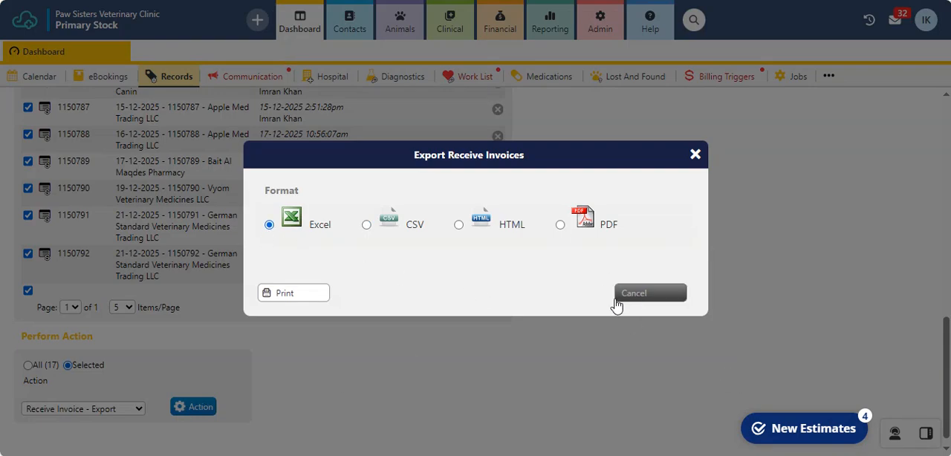
pyautogui.click(293, 297)
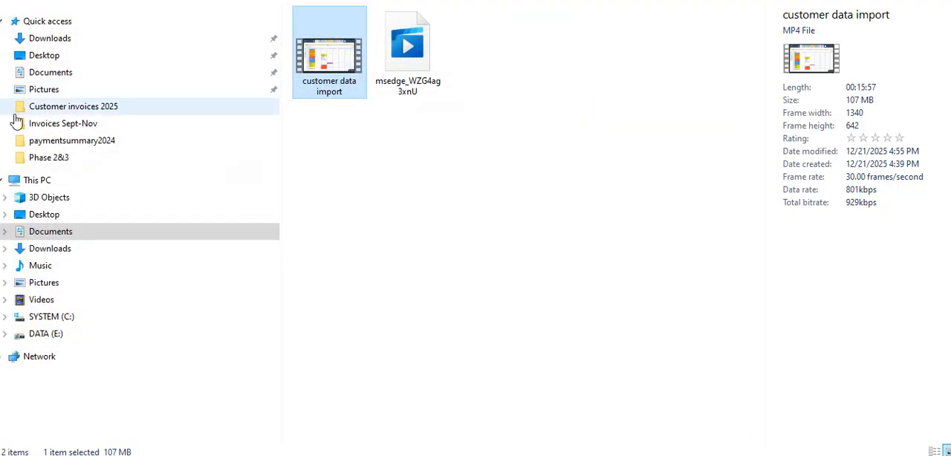
# Open the exported Receive_Invoices_Report (3) from the Downloads folder in File Explorer and enable editing in Excel
pyautogui.click(60, 42)
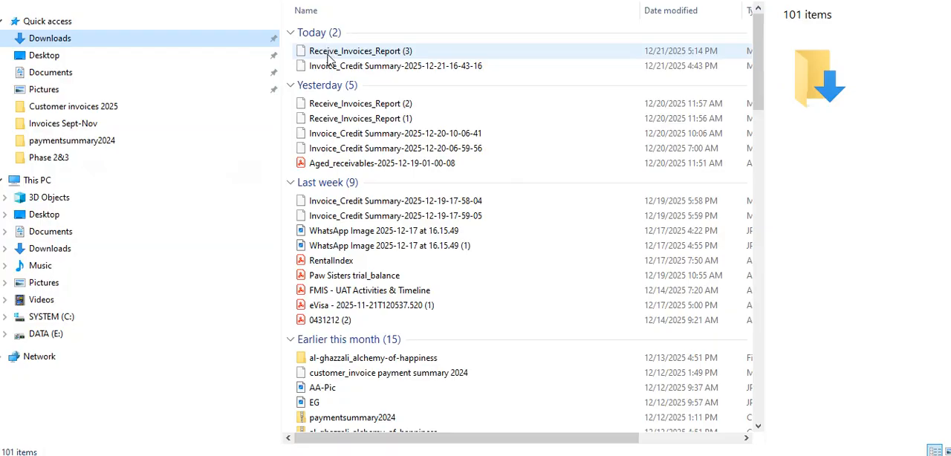
pyautogui.click(396, 55)
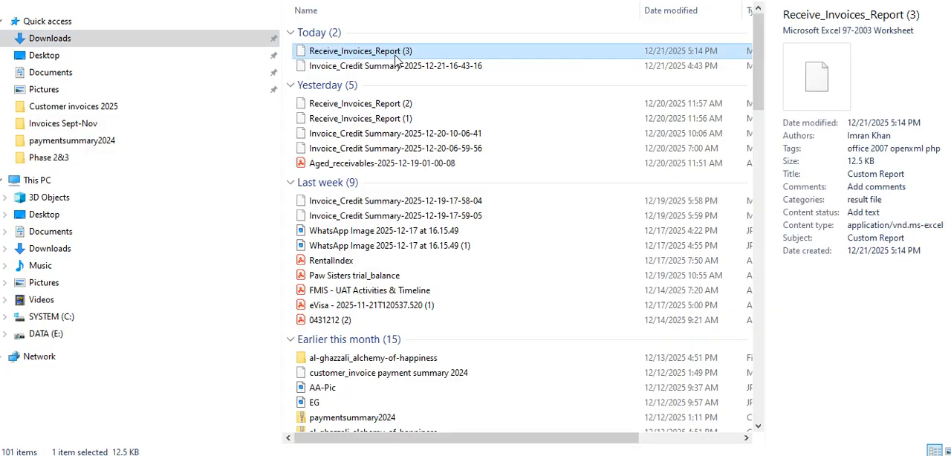
pyautogui.doubleClick(396, 56)
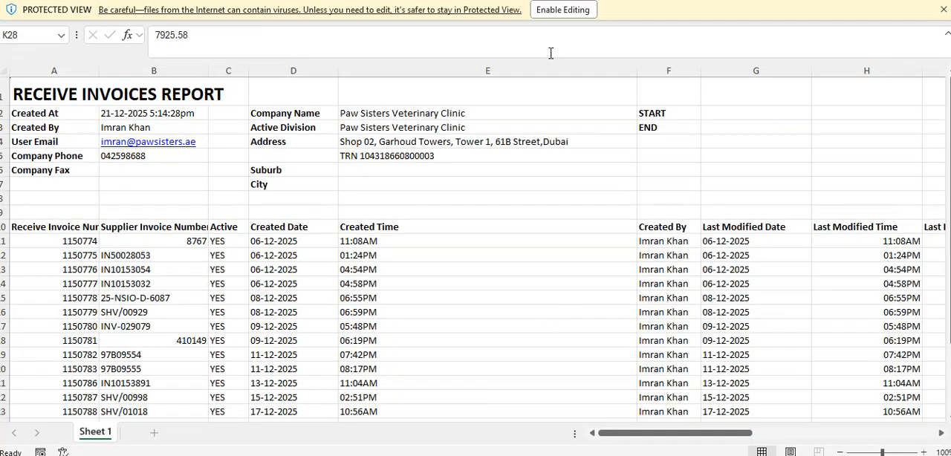
pyautogui.click(562, 10)
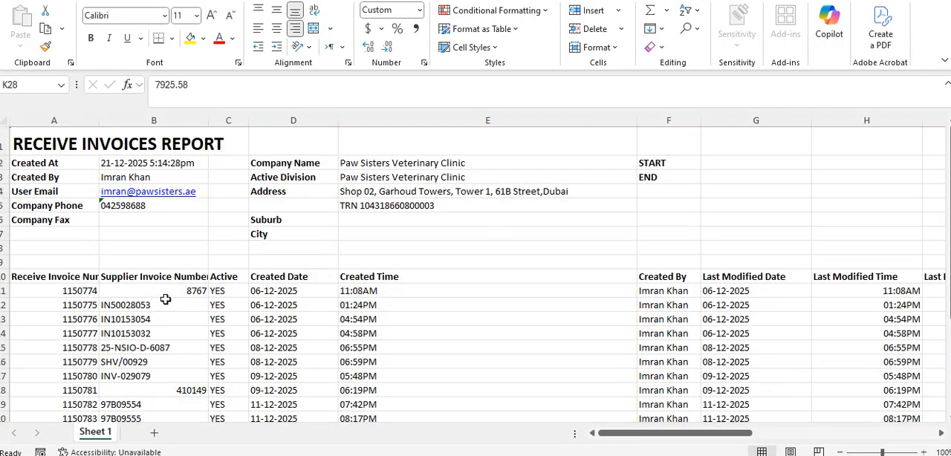
# Review the exported report from its header block and column headings down to the invoice rows and total row
pyautogui.scroll(-3, 165, 300)
pyautogui.scroll(2, 167, 313)
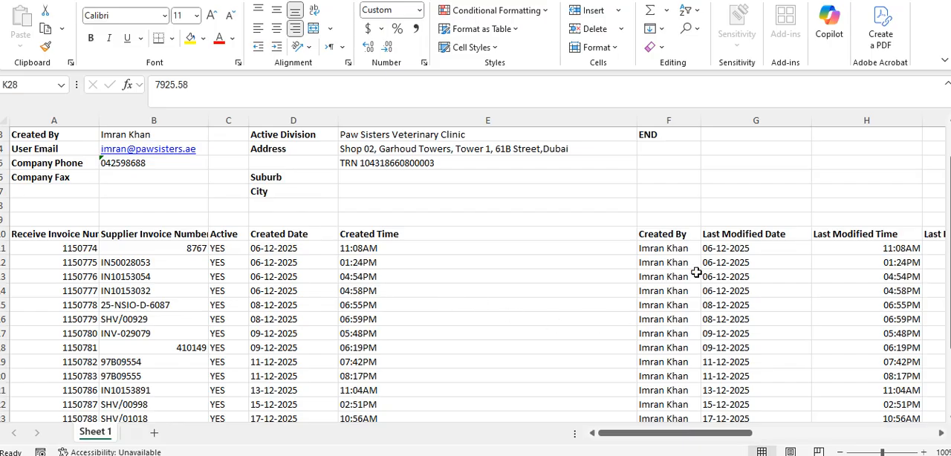
pyautogui.scroll(-3, 734, 340)
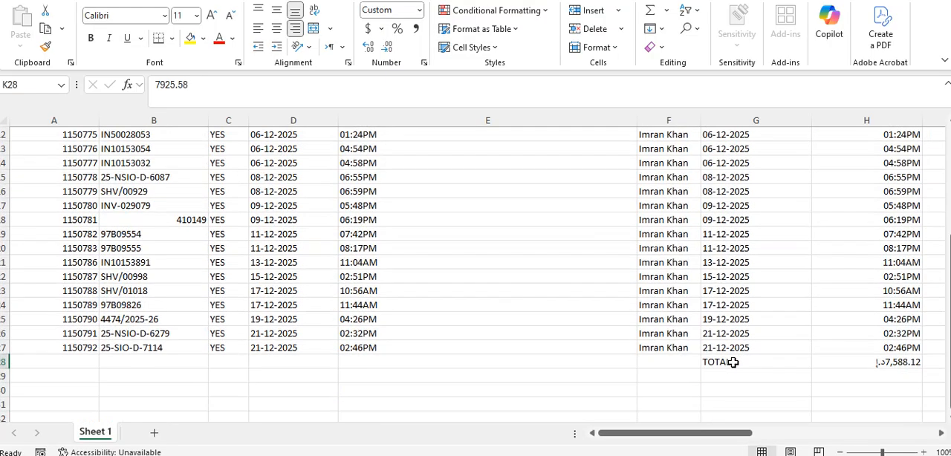
pyautogui.scroll(4, 731, 349)
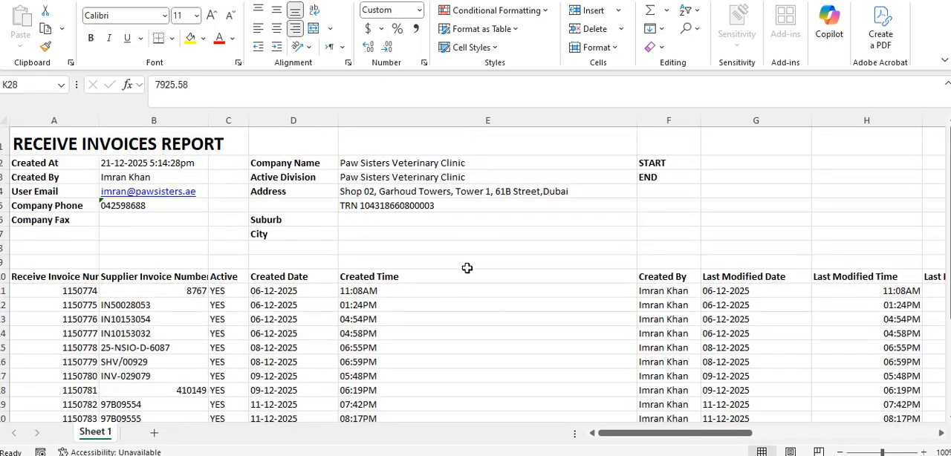
pyautogui.scroll(-2, 462, 274)
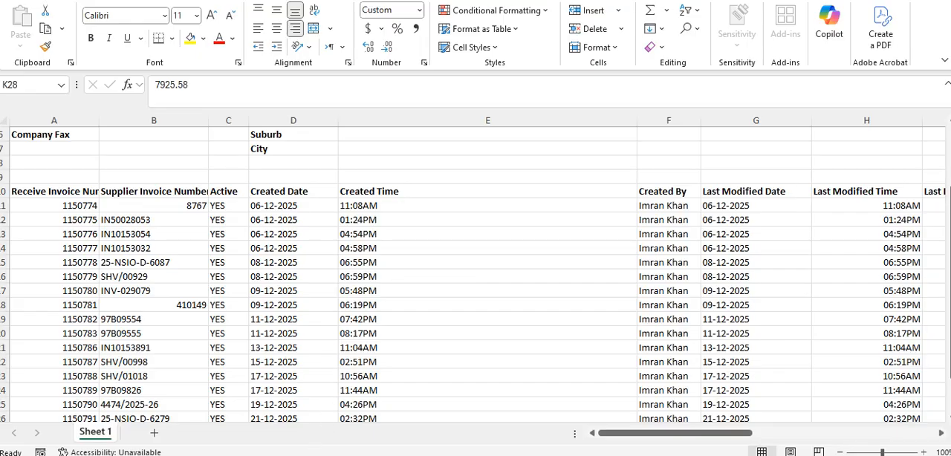
# Open Odoo - Bills-DEC2025 from the Invoices Sept-Nov folder inside Pawsisters on the DATA (E:) drive
pyautogui.hotkey('alt', 'Tab')
pyautogui.click(52, 337)
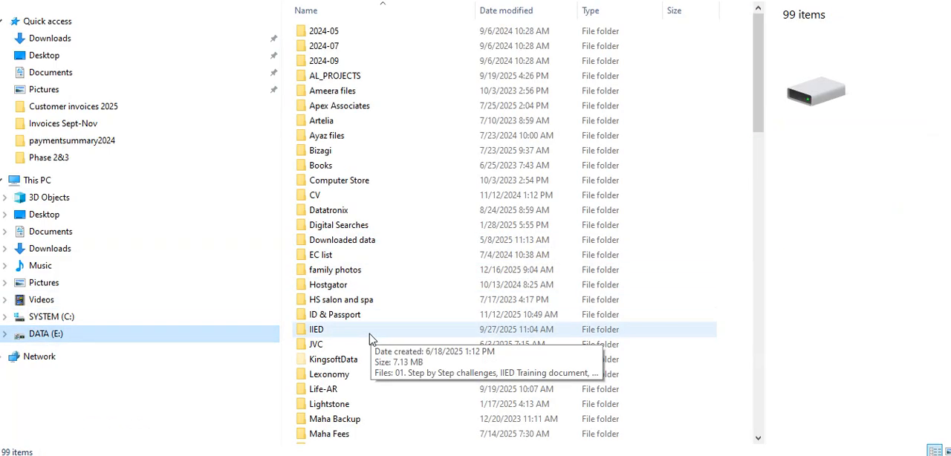
pyautogui.scroll(-3, 353, 297)
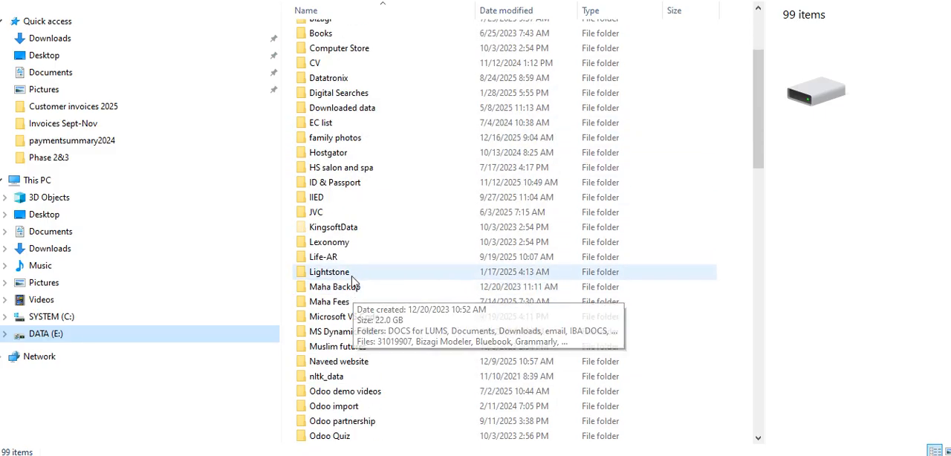
pyautogui.scroll(-2, 353, 281)
pyautogui.click(322, 424)
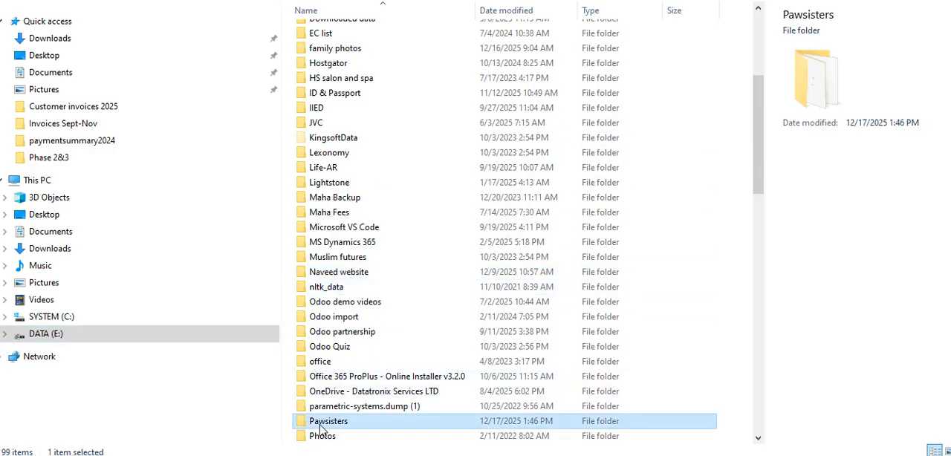
pyautogui.doubleClick(322, 424)
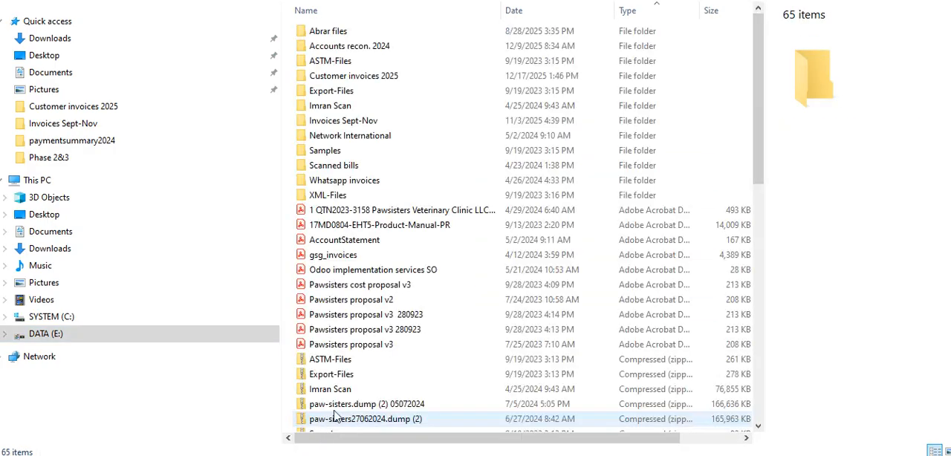
pyautogui.doubleClick(366, 124)
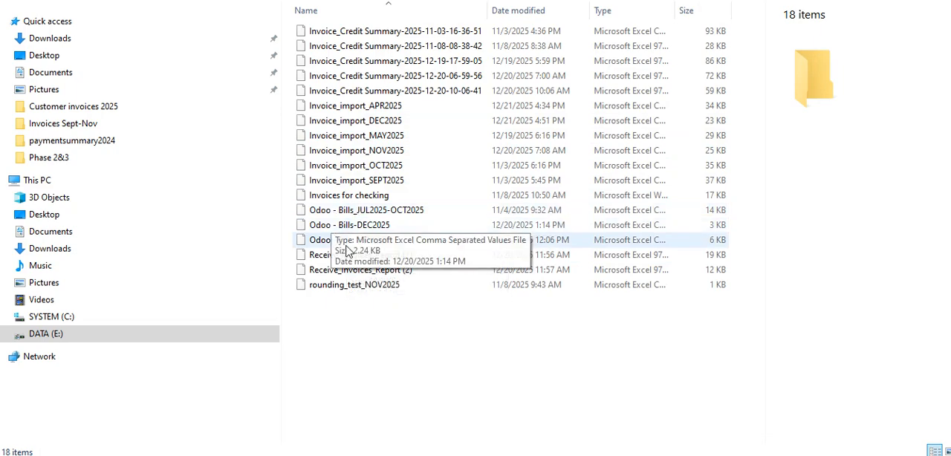
pyautogui.doubleClick(364, 230)
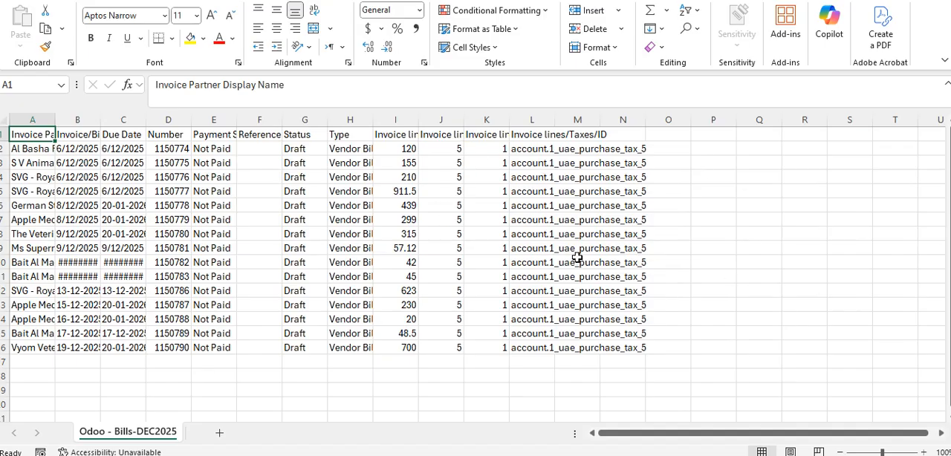
# Autofit all column widths in the Odoo - Bills-DEC2025 sheet and make the header row bold
pyautogui.hotkey('ctrl', 'a')
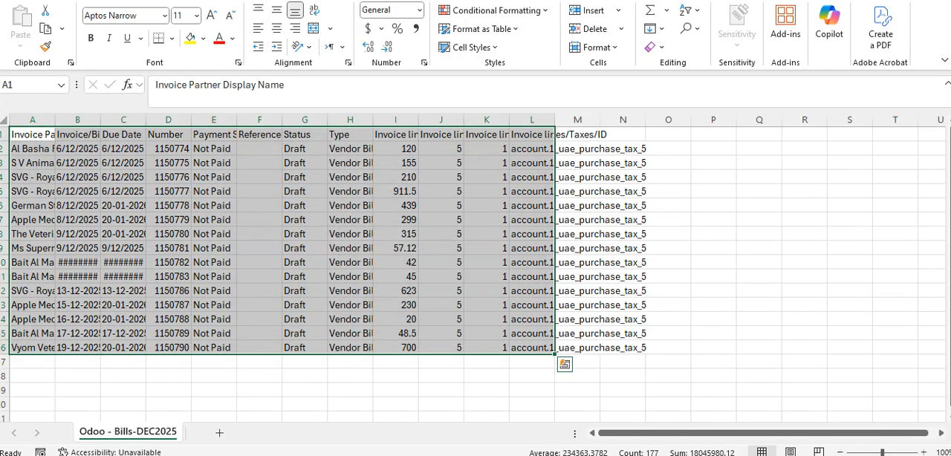
pyautogui.hotkey('ctrl', 'a')
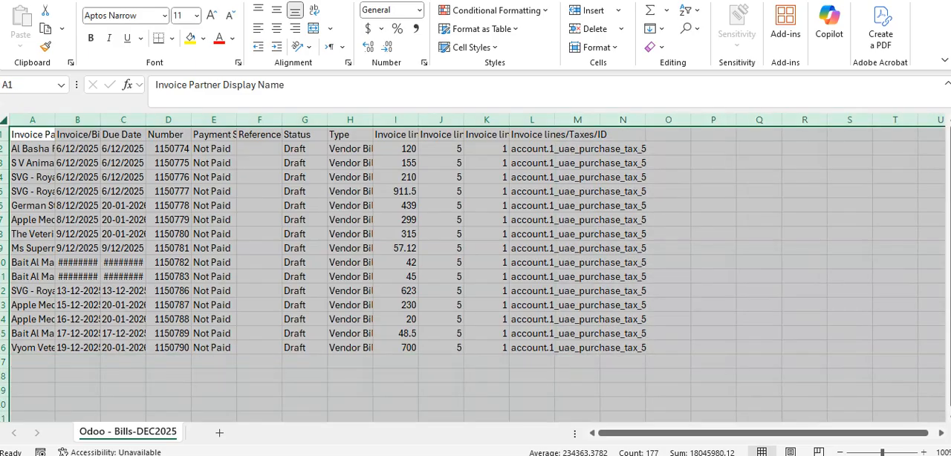
pyautogui.doubleClick(55, 119)
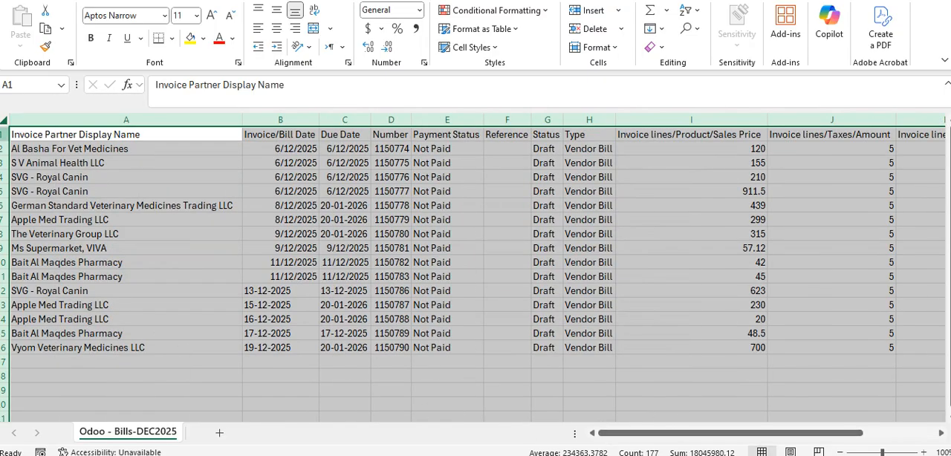
pyautogui.click(4, 134)
pyautogui.click(91, 38)
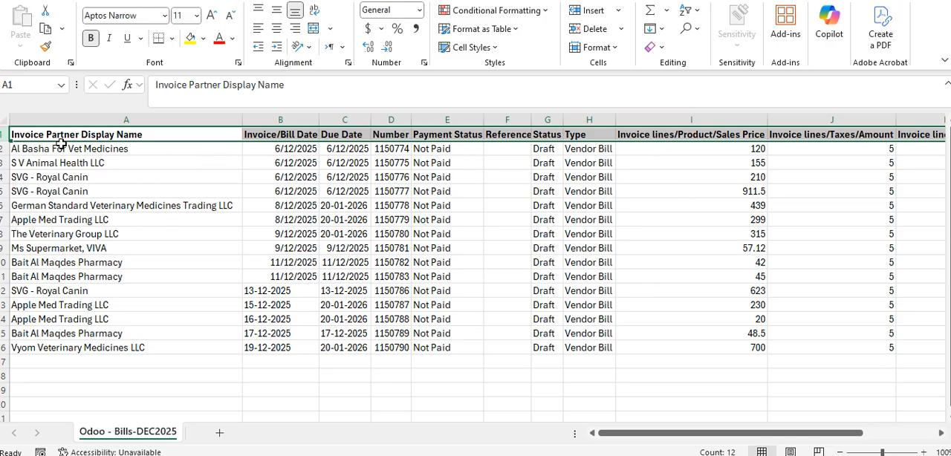
# Clear the existing entries below the Invoice Partner Display Name, Invoice/Bill Date and Due Date headings, rows 2 to 16
pyautogui.moveTo(52, 150); pyautogui.dragTo(41, 352)
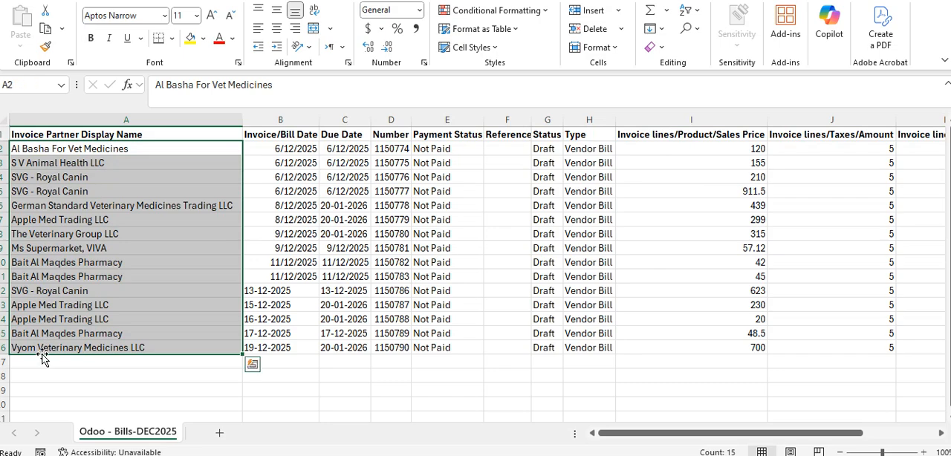
pyautogui.press('Delete')
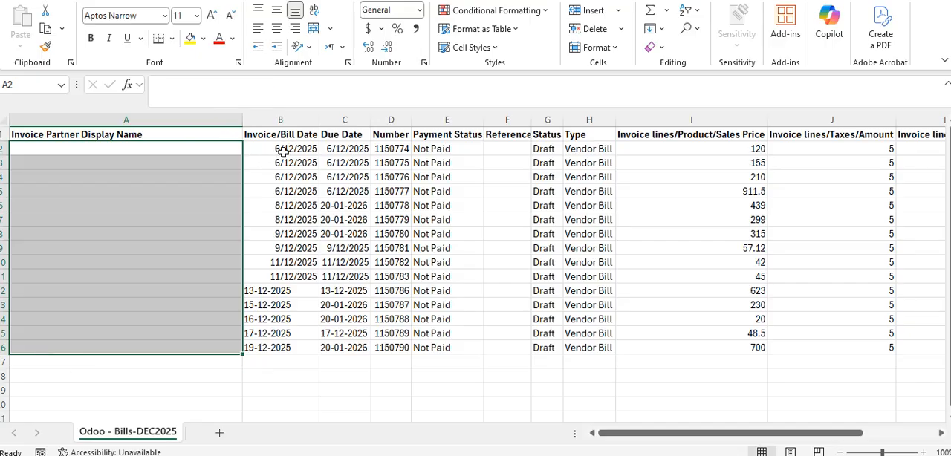
pyautogui.moveTo(284, 152); pyautogui.dragTo(282, 351)
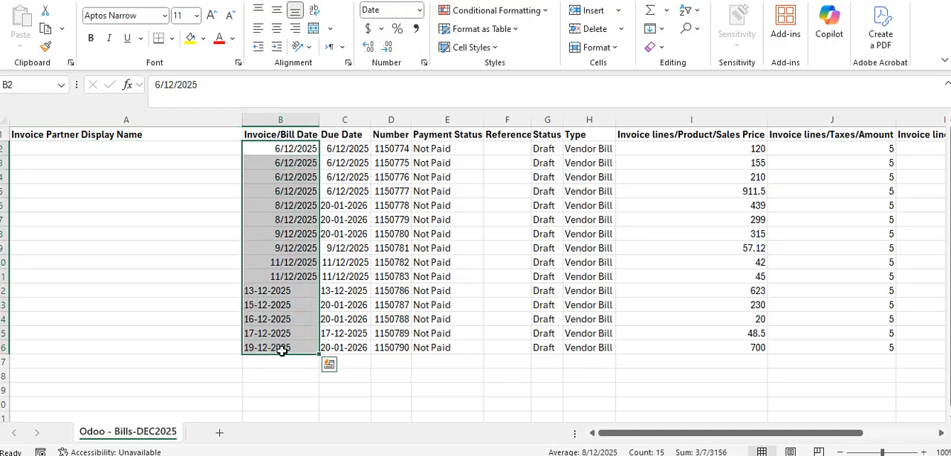
pyautogui.press('Delete')
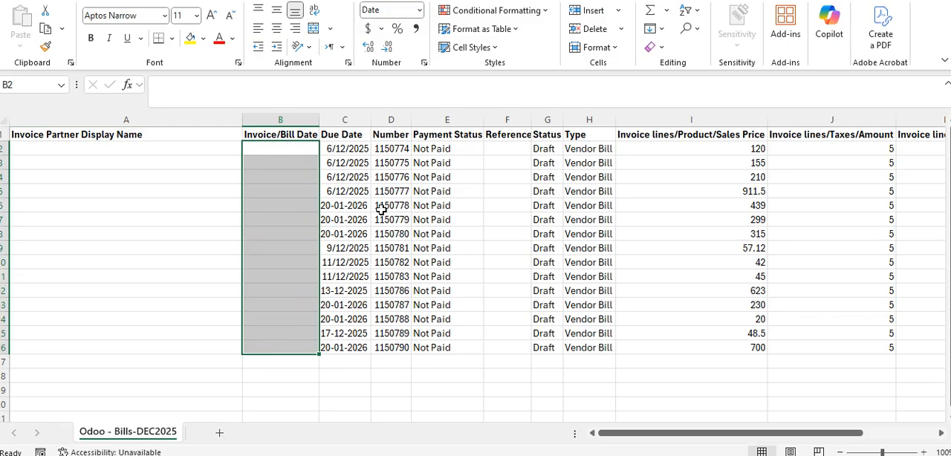
pyautogui.moveTo(352, 152); pyautogui.dragTo(348, 358)
pyautogui.press('Delete')
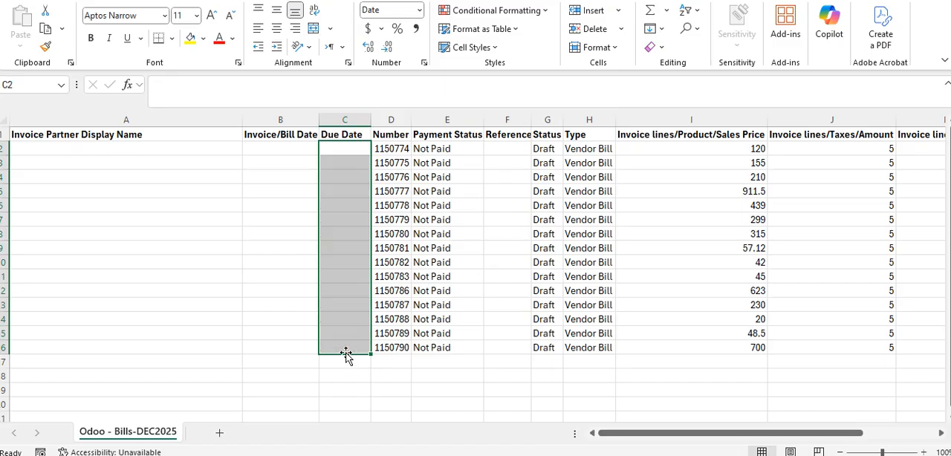
# Clear the existing Number and Invoice lines/Product/Sales Price values in rows 2 to 16, keeping the headings
pyautogui.moveTo(400, 153); pyautogui.dragTo(378, 361)
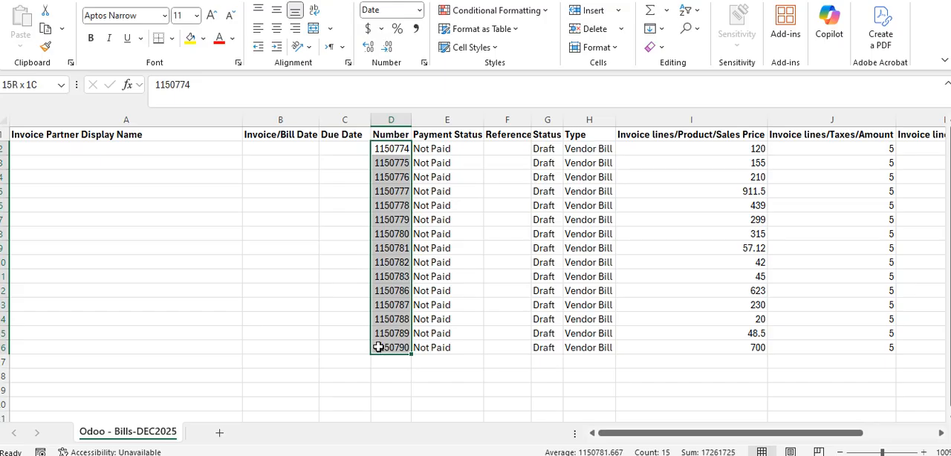
pyautogui.moveTo(378, 347); pyautogui.dragTo(378, 347)
pyautogui.press('Delete')
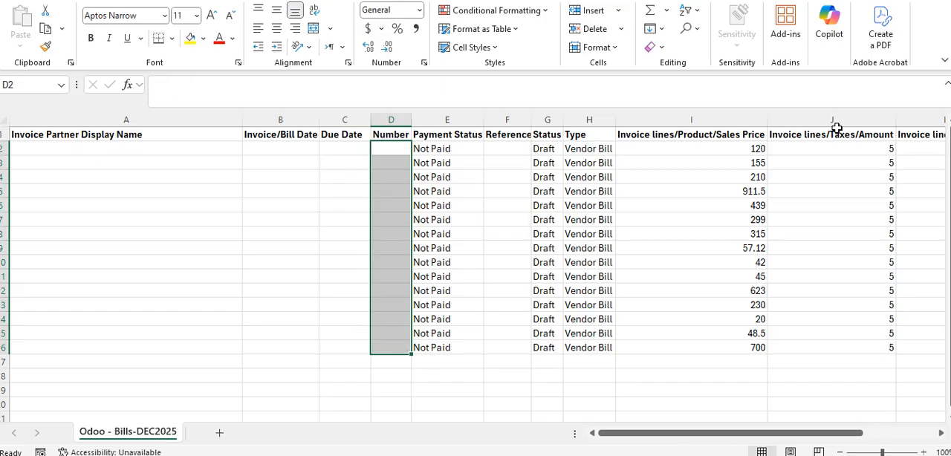
pyautogui.click(753, 154)
pyautogui.moveTo(752, 153); pyautogui.dragTo(752, 348)
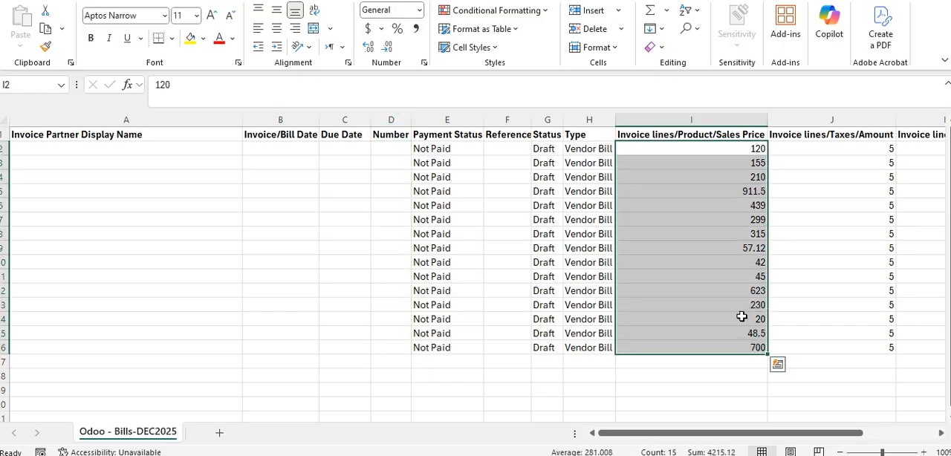
pyautogui.press('Delete')
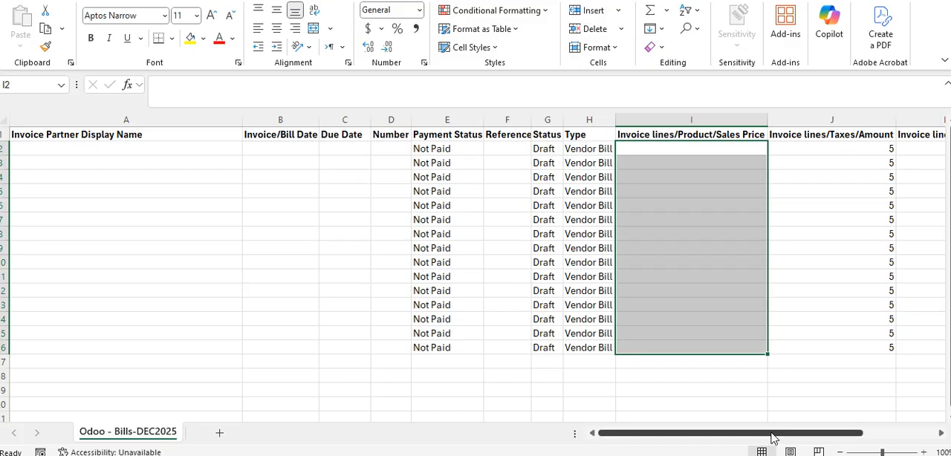
pyautogui.moveTo(771, 439); pyautogui.dragTo(889, 442)
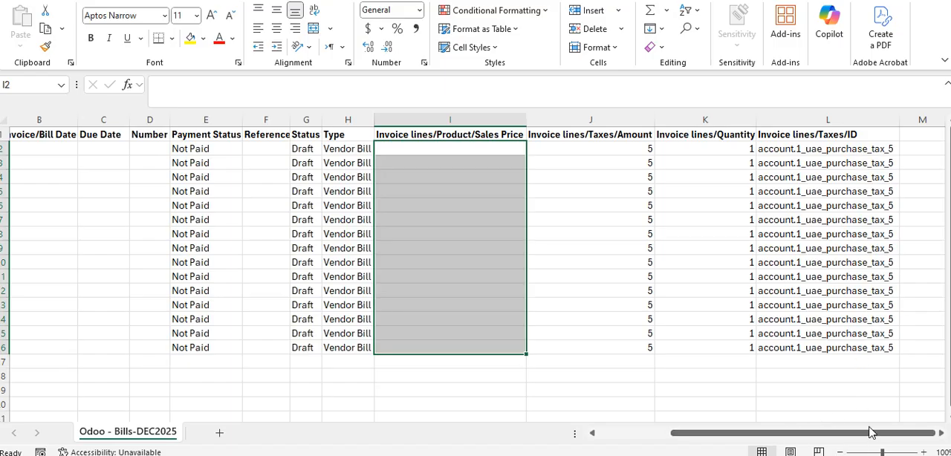
pyautogui.moveTo(801, 433); pyautogui.dragTo(687, 450)
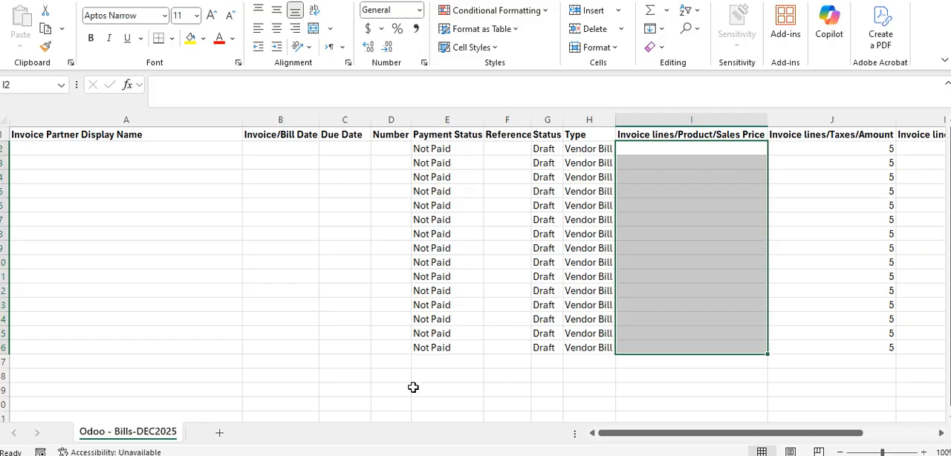
# Switch to Receive_Invoices_Report (3) and copy all the receive invoice numbers in A11:A27
pyautogui.moveTo(526, 455)
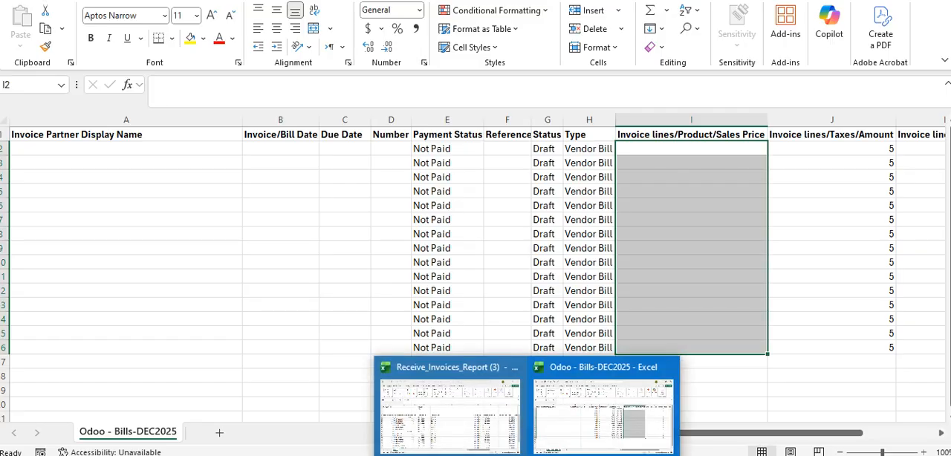
pyautogui.click(457, 444)
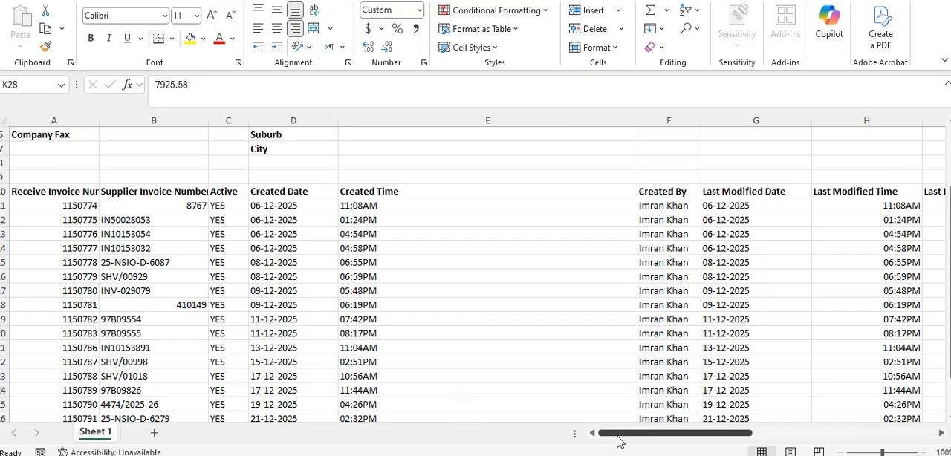
pyautogui.moveTo(67, 206); pyautogui.dragTo(66, 418)
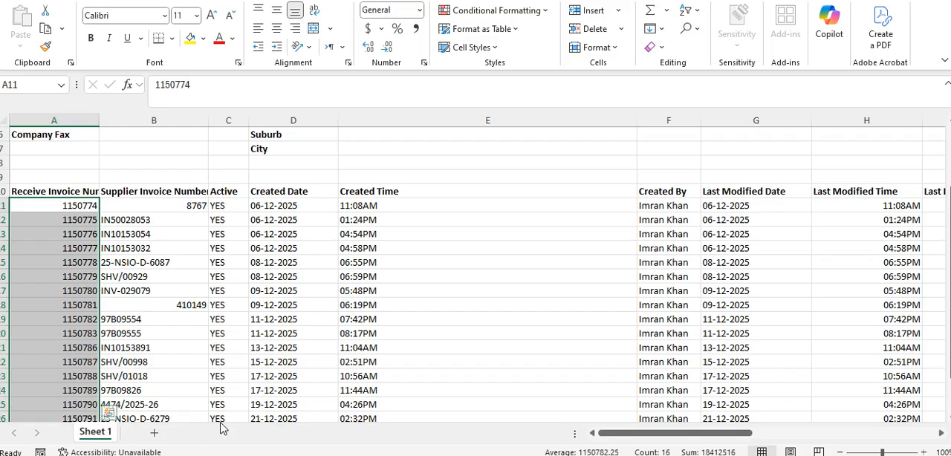
pyautogui.scroll(-2, 203, 388)
pyautogui.click(105, 388)
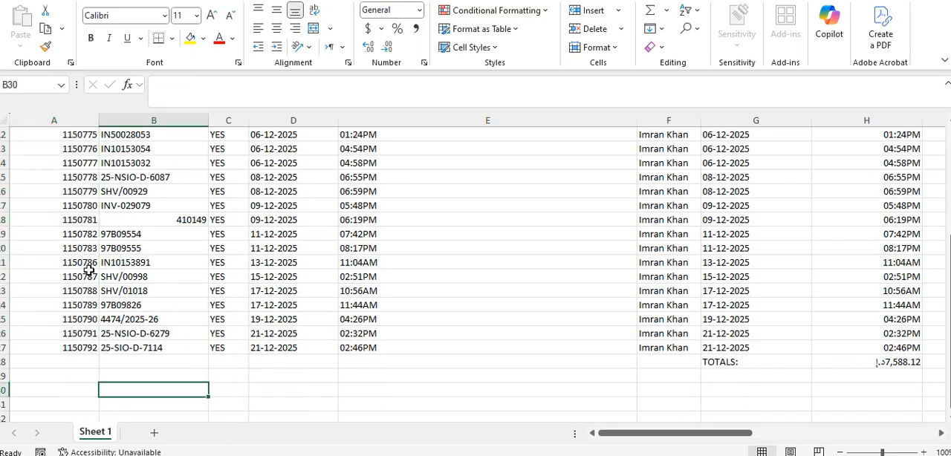
pyautogui.scroll(1, 106, 275)
pyautogui.moveTo(78, 165); pyautogui.dragTo(88, 393)
pyautogui.hotkey('ctrl', 'c')
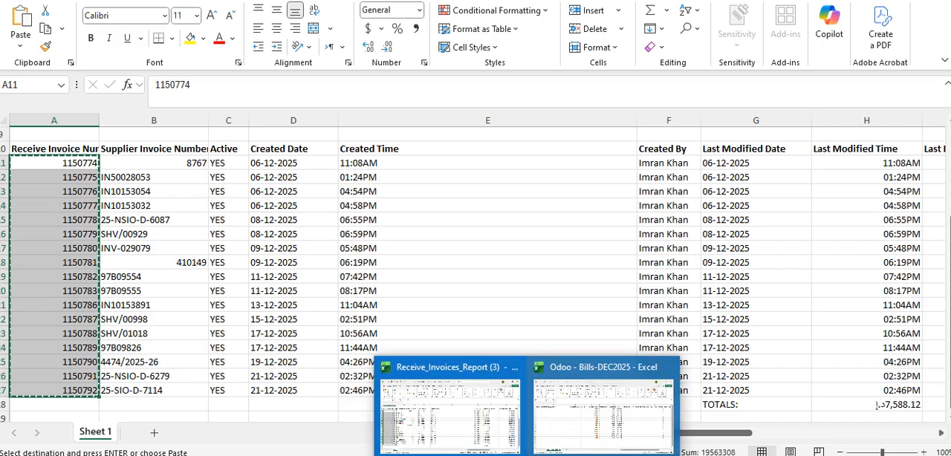
# Paste the copied invoice numbers into the Number column of Odoo - Bills-DEC2025, at cells D2 and D6
pyautogui.click(581, 416)
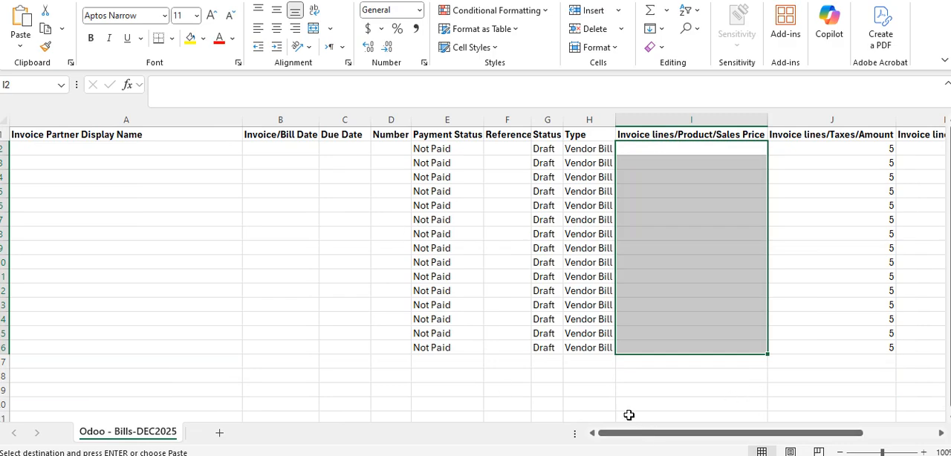
pyautogui.click(391, 151)
pyautogui.keyDown('ctrl'); pyautogui.click(401, 208); pyautogui.keyUp('ctrl')
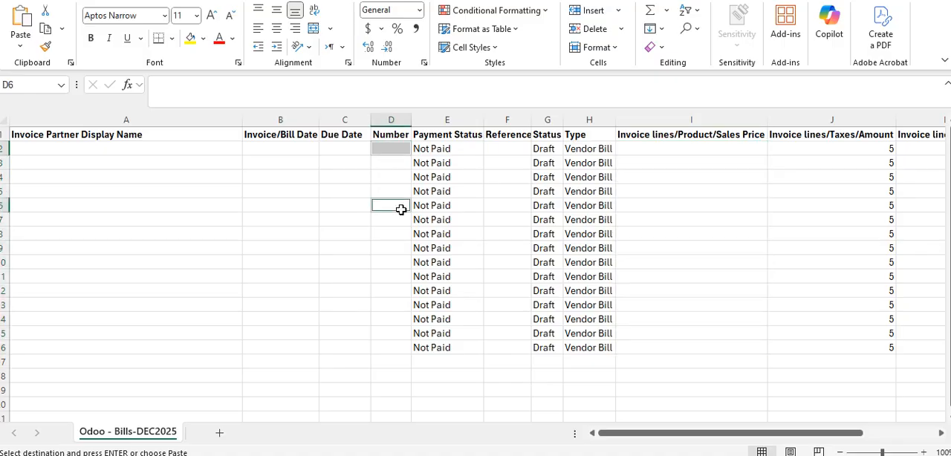
pyautogui.hotkey('ctrl', 'v')
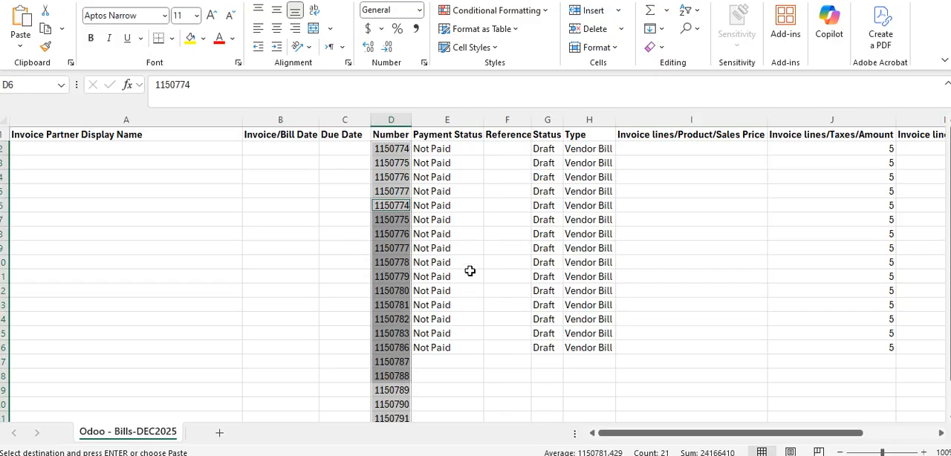
pyautogui.scroll(-3, 474, 316)
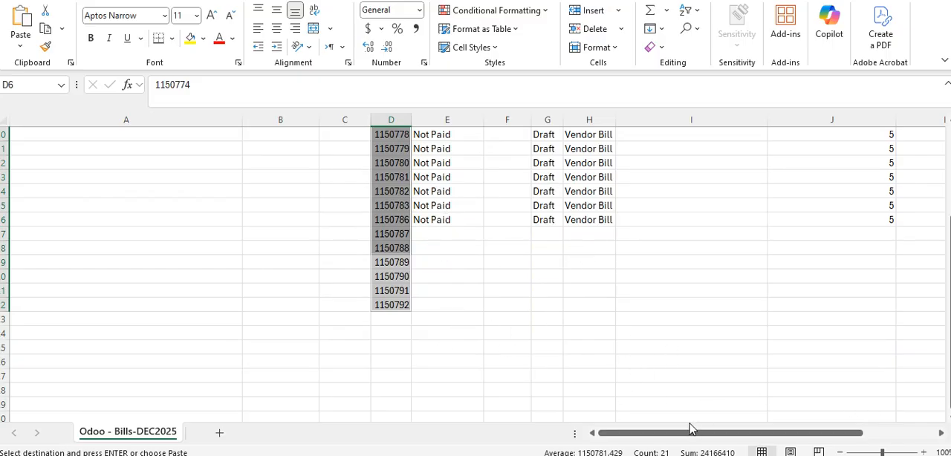
pyautogui.scroll(3, 594, 382)
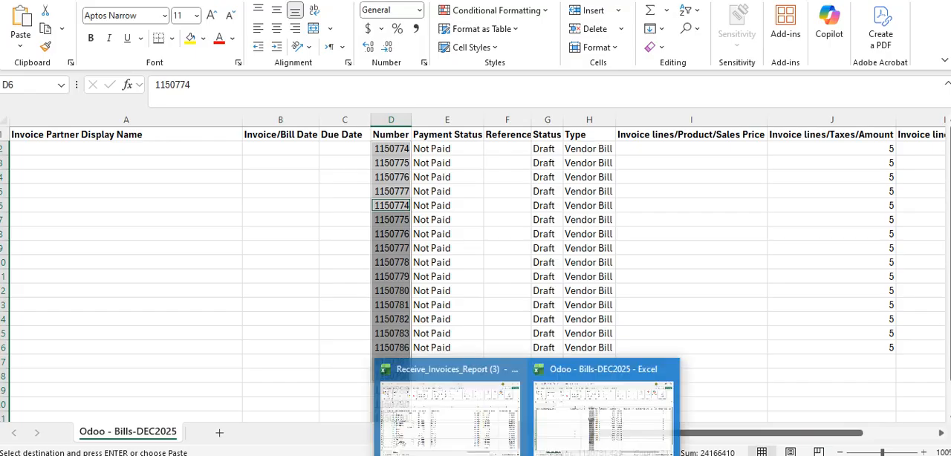
# Return to Receive_Invoices_Report (3) and copy all the supplier names in L11:L27
pyautogui.click(458, 416)
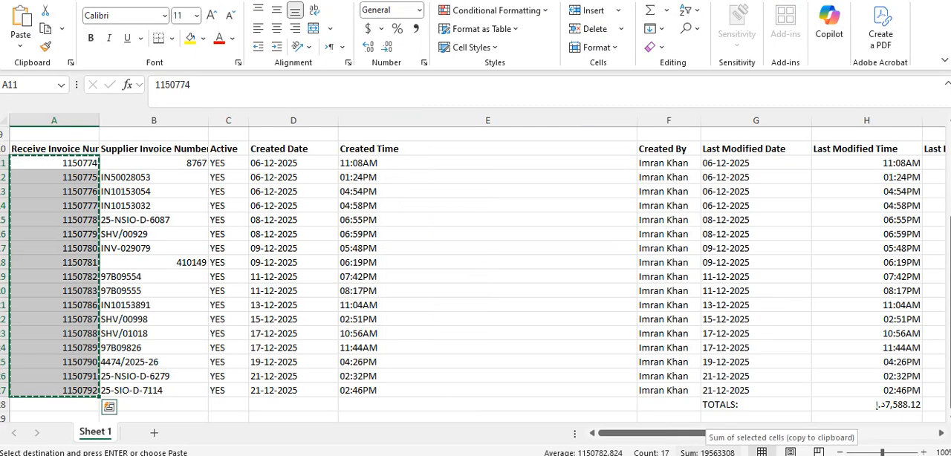
pyautogui.moveTo(675, 434); pyautogui.dragTo(805, 446)
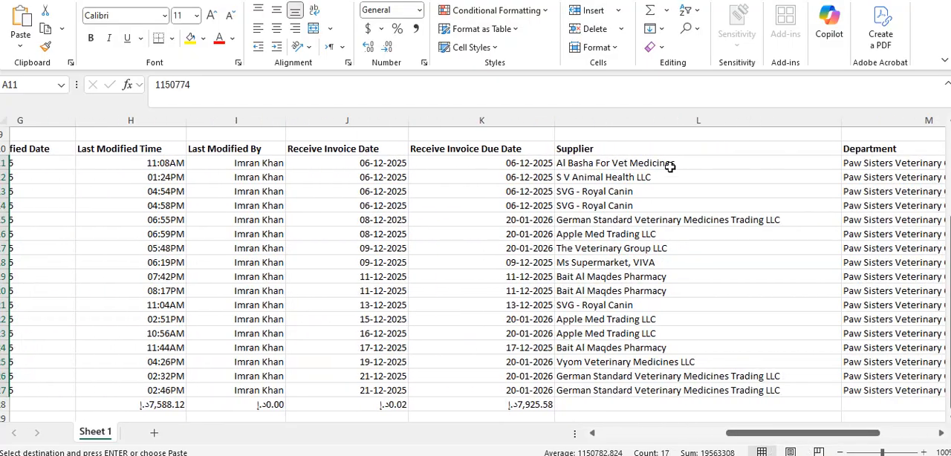
pyautogui.moveTo(671, 164); pyautogui.dragTo(671, 394)
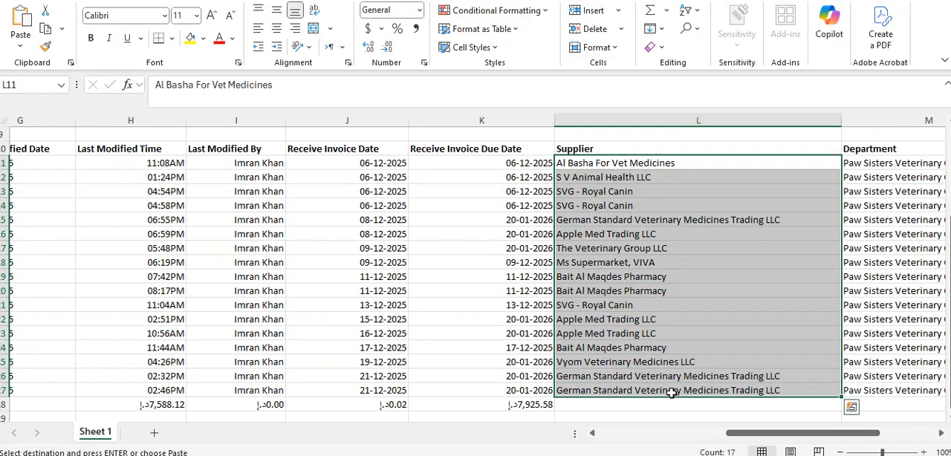
pyautogui.hotkey('ctrl', 'c')
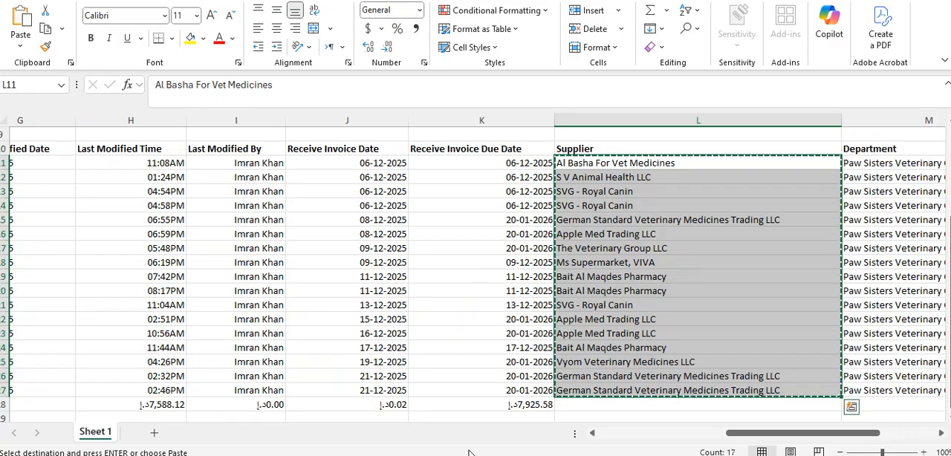
# Switch to Odoo - Bills-DEC2025 and paste the copied supplier names into the Invoice Partner Display Name column from cell A2
pyautogui.moveTo(527, 455)
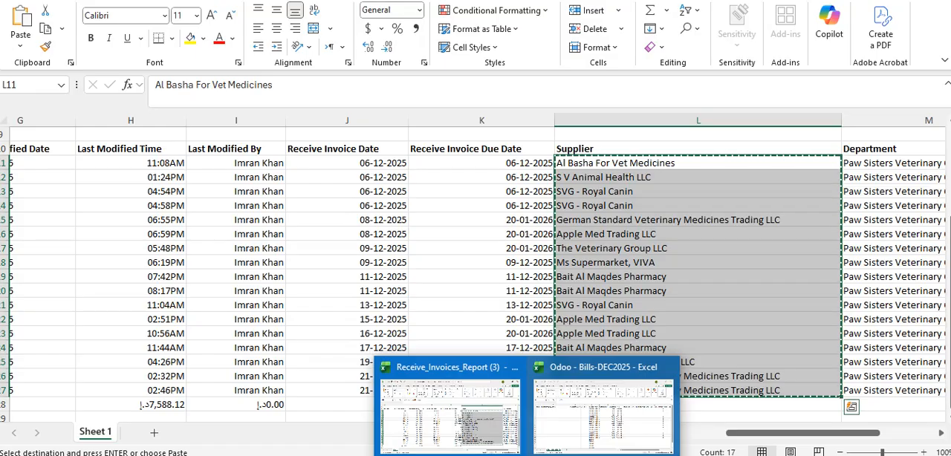
pyautogui.click(577, 424)
pyautogui.click(55, 150)
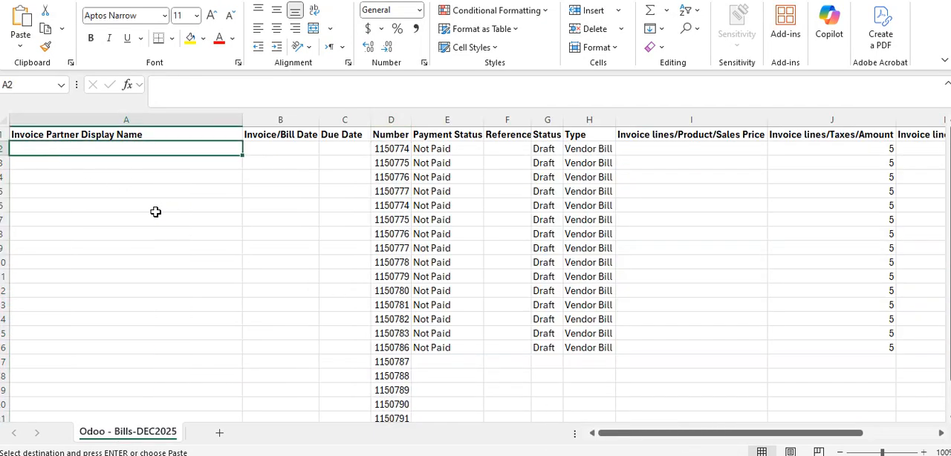
pyautogui.hotkey('ctrl', 'v')
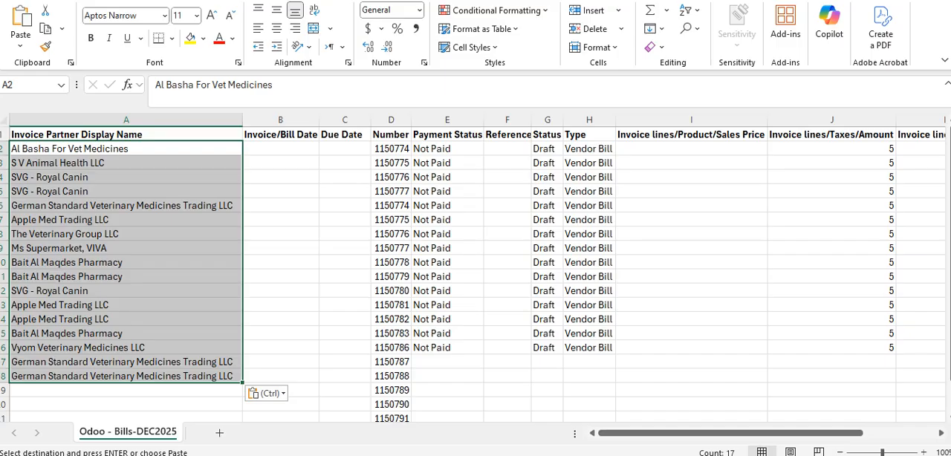
# Return to Receive_Invoices_Report (3) and copy all the Receive Invoice Date values in J11:J27
pyautogui.click(484, 432)
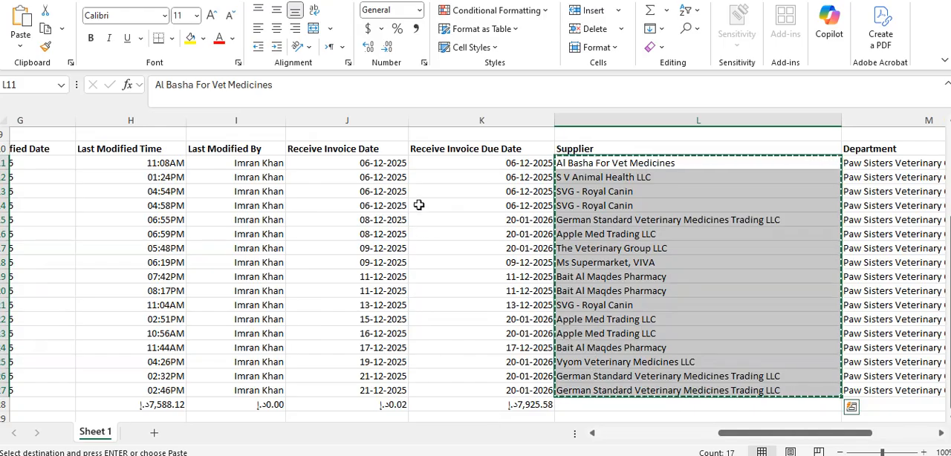
pyautogui.moveTo(391, 163); pyautogui.dragTo(401, 397)
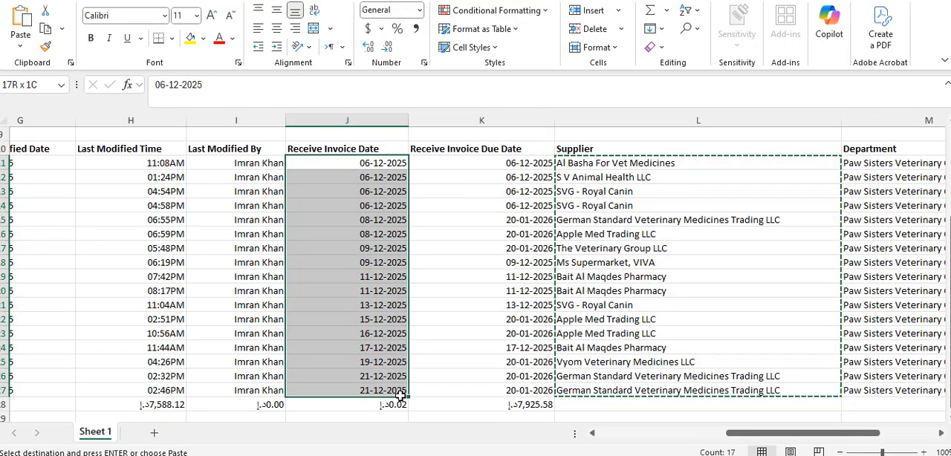
pyautogui.hotkey('ctrl', 'v')
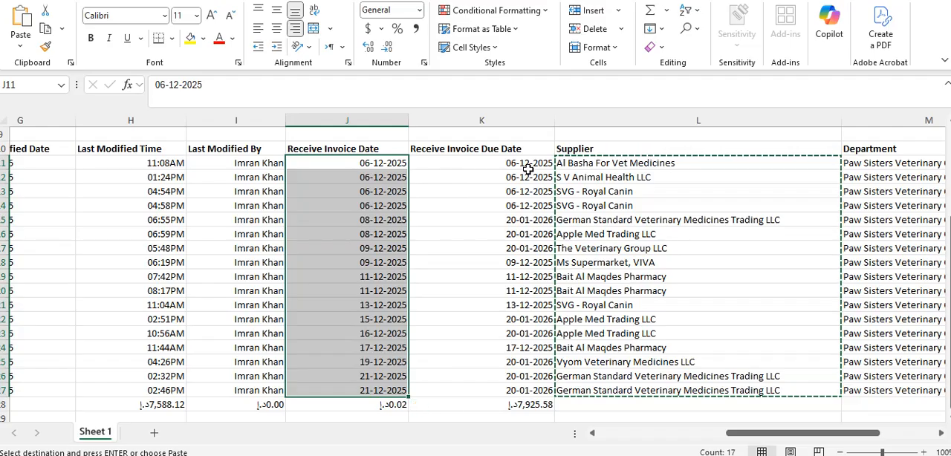
pyautogui.moveTo(524, 168); pyautogui.dragTo(513, 180)
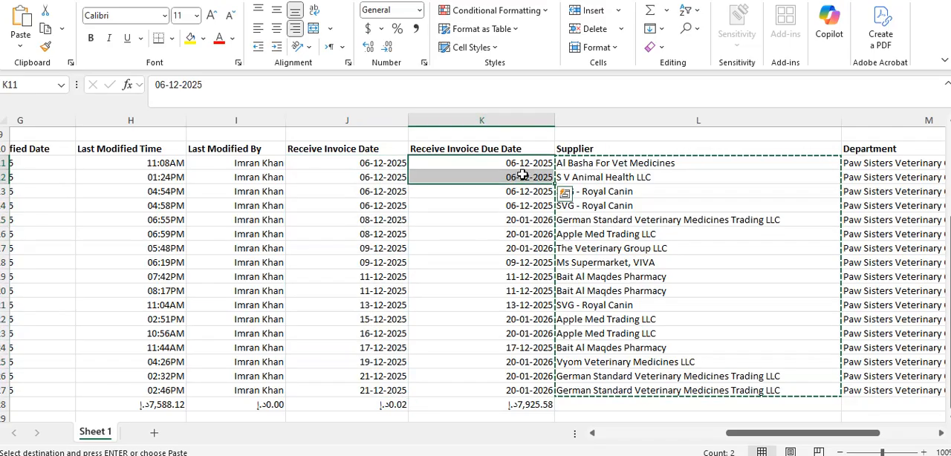
pyautogui.moveTo(371, 168); pyautogui.dragTo(376, 397)
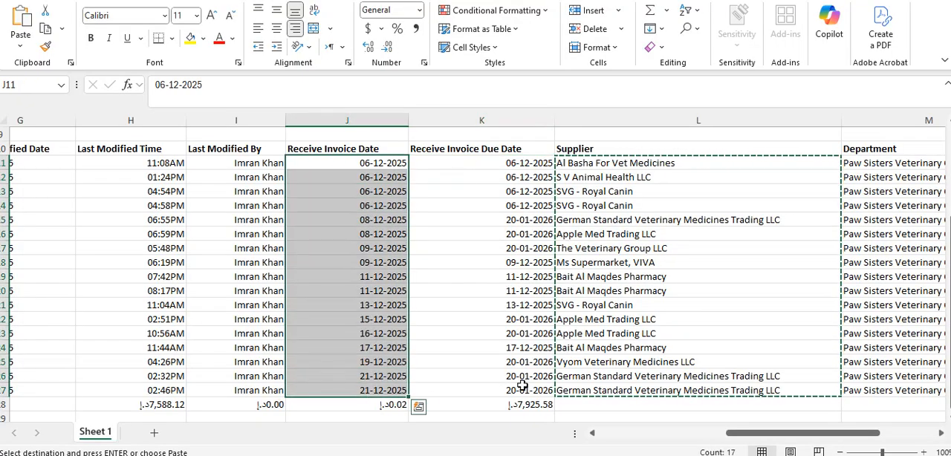
pyautogui.hotkey('ctrl', 'c')
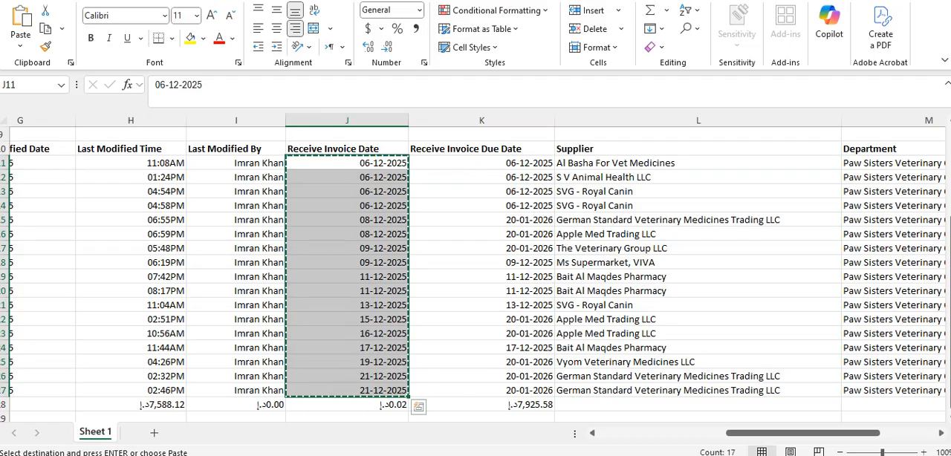
# Paste the copied dates into the Invoice/Bill Date and Due Date columns of Odoo - Bills-DEC2025, from cells B2 and C2
pyautogui.moveTo(527, 455)
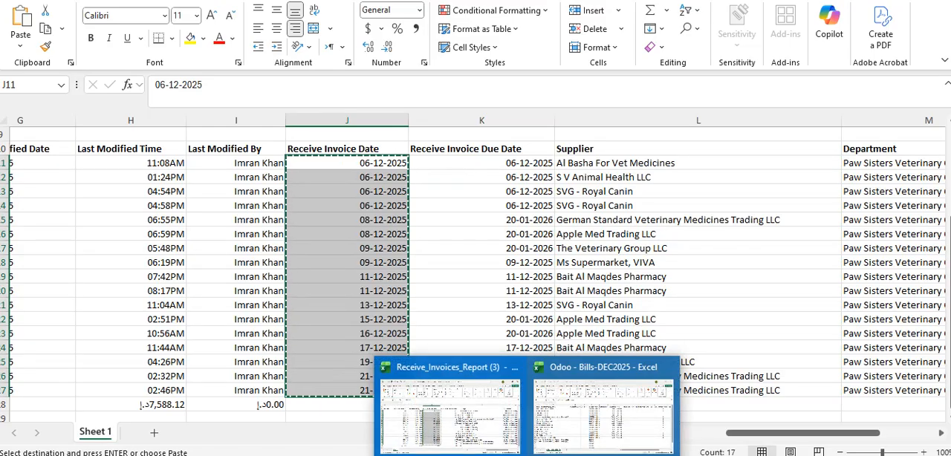
pyautogui.click(579, 421)
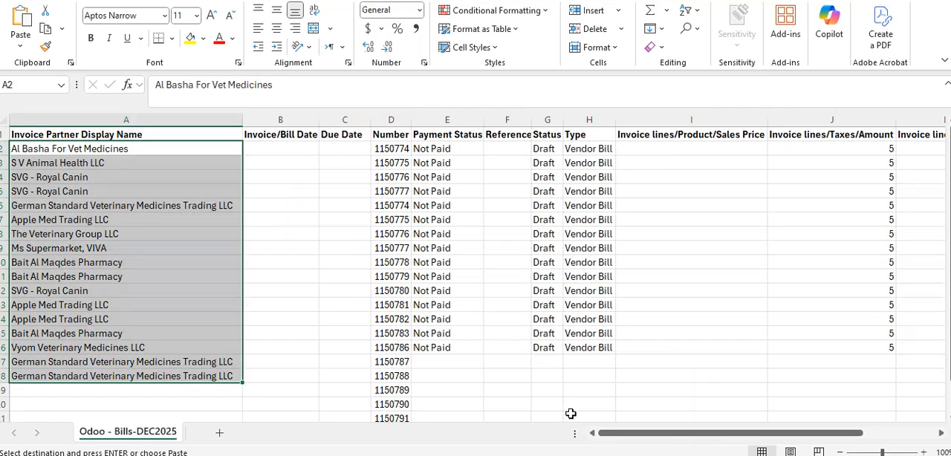
pyautogui.click(298, 146)
pyautogui.hotkey('ctrl', 'v')
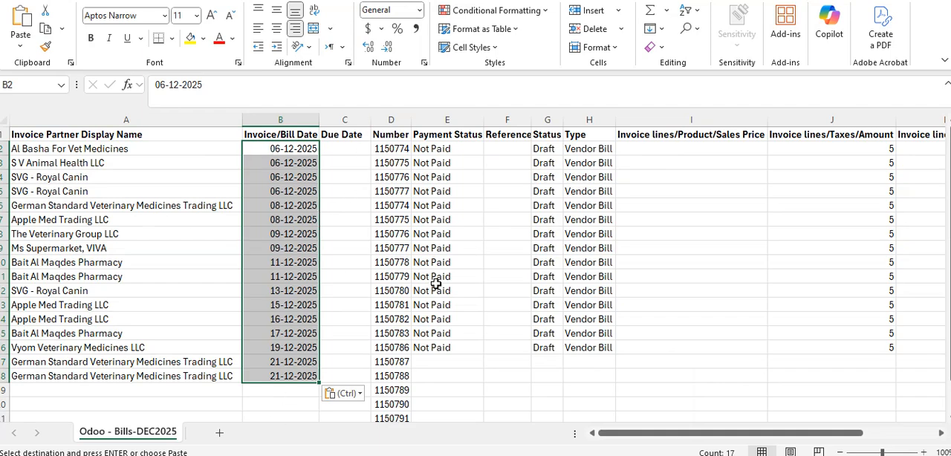
pyautogui.click(340, 145)
pyautogui.hotkey('ctrl', 'v')
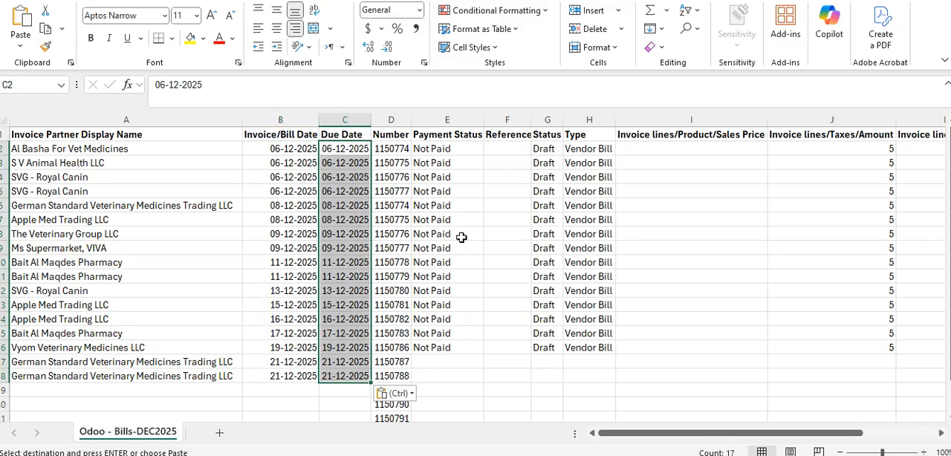
# Clear all the invoice numbers in the Number column, D2:D22, keeping the heading
pyautogui.scroll(-2, 461, 238)
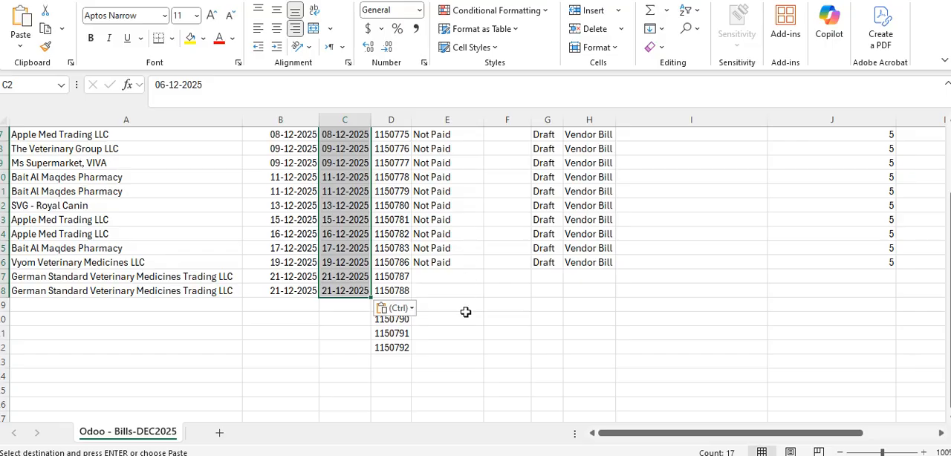
pyautogui.scroll(2, 480, 344)
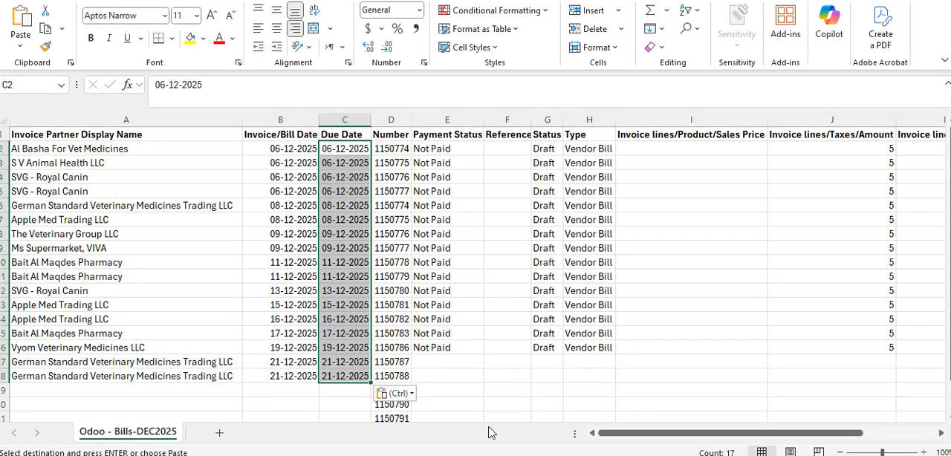
pyautogui.click(495, 391)
pyautogui.click(324, 402)
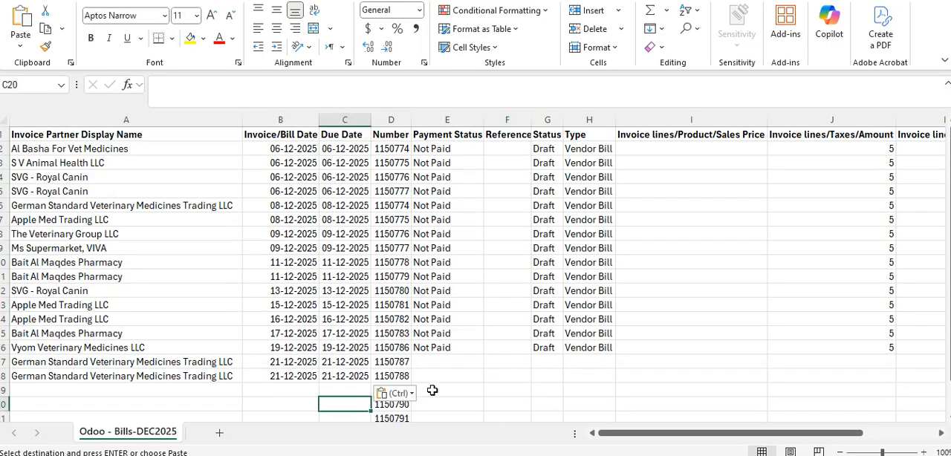
pyautogui.scroll(-3, 442, 369)
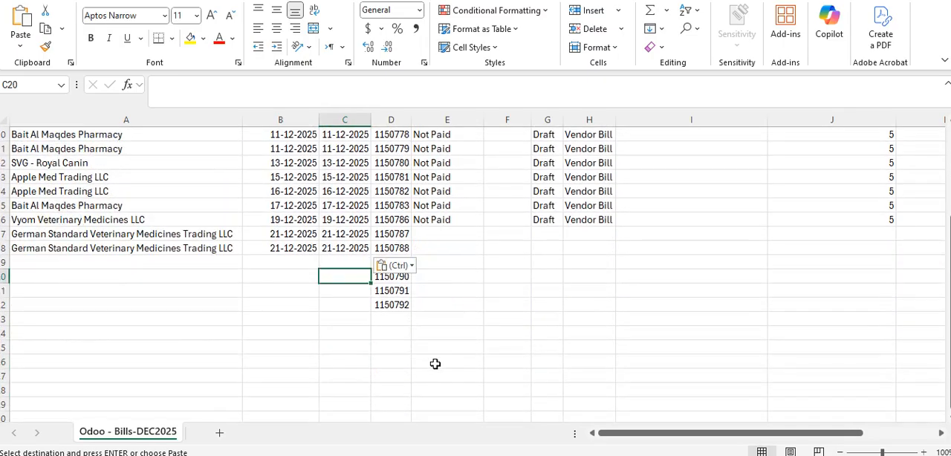
pyautogui.scroll(3, 617, 436)
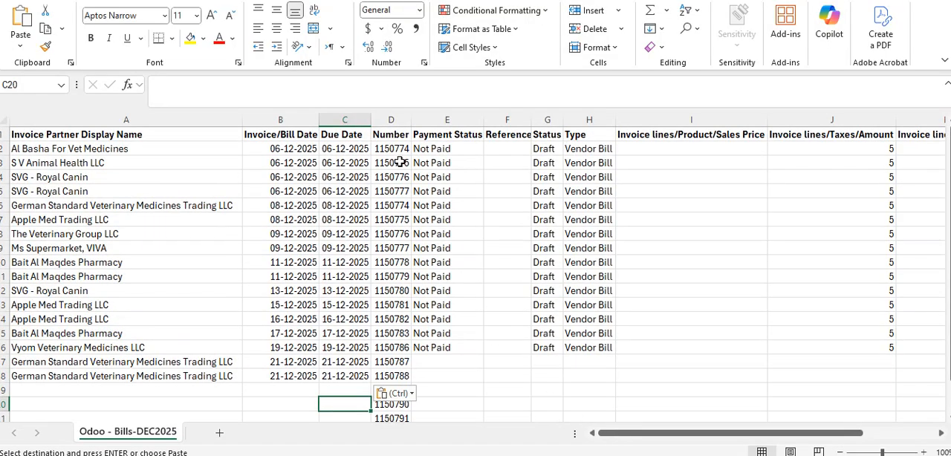
pyautogui.moveTo(394, 151); pyautogui.dragTo(400, 391)
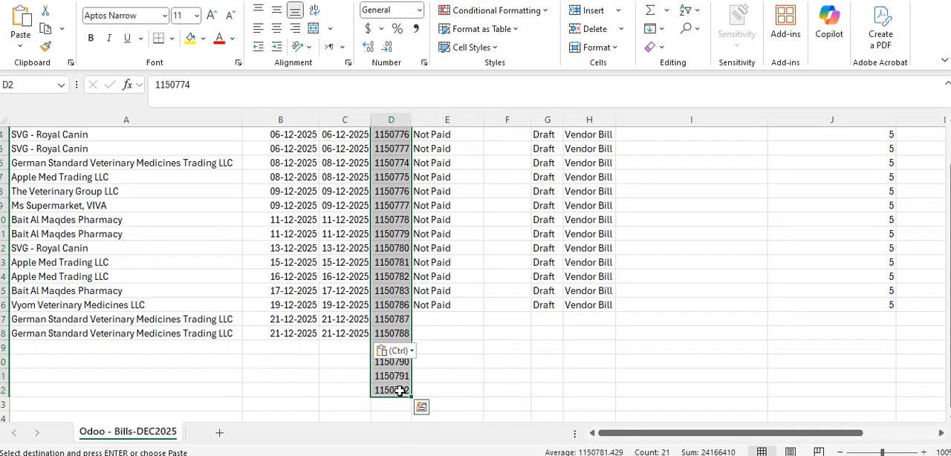
pyautogui.hotkey('ctrl', 'z')
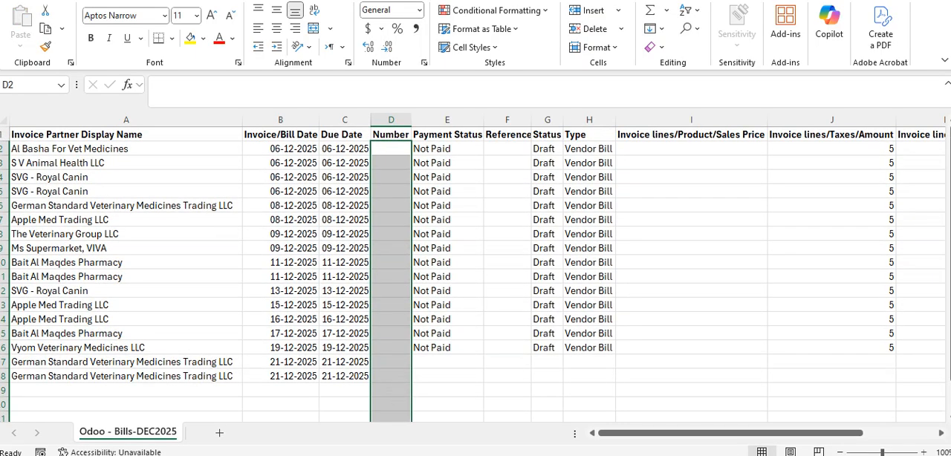
# Return to Receive_Invoices_Report (3) and copy the receive invoice numbers in A11:A27 again
pyautogui.moveTo(527, 455)
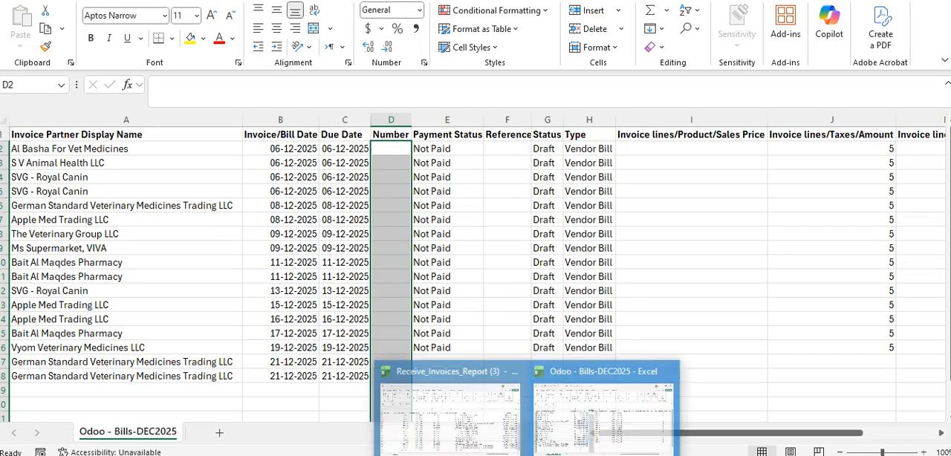
pyautogui.click(474, 450)
pyautogui.scroll(-1, 558, 381)
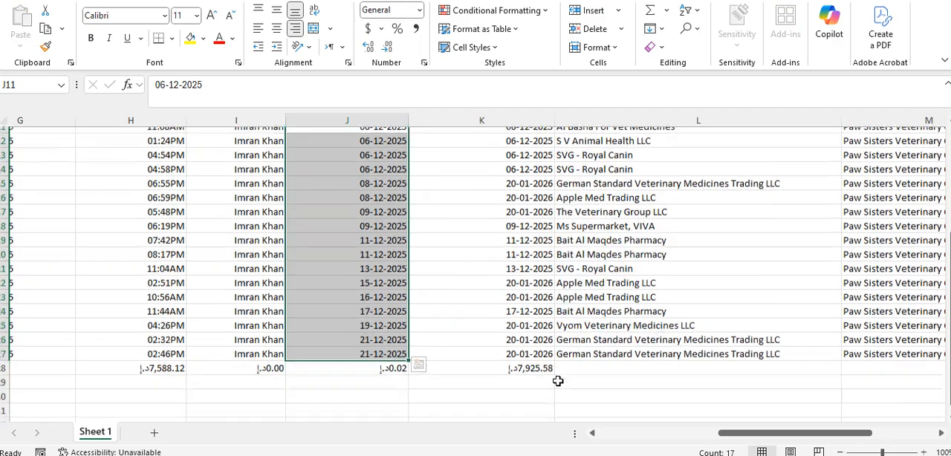
pyautogui.scroll(-1, 558, 381)
pyautogui.scroll(2, 558, 381)
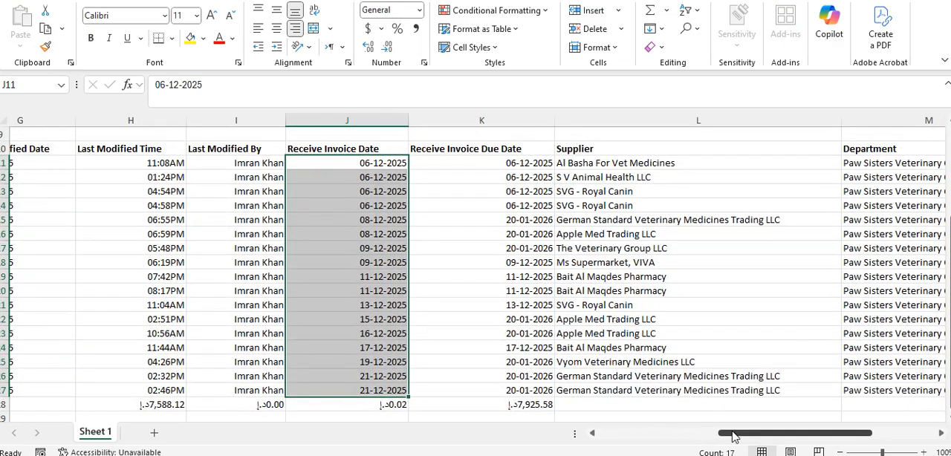
pyautogui.moveTo(732, 437); pyautogui.dragTo(606, 431)
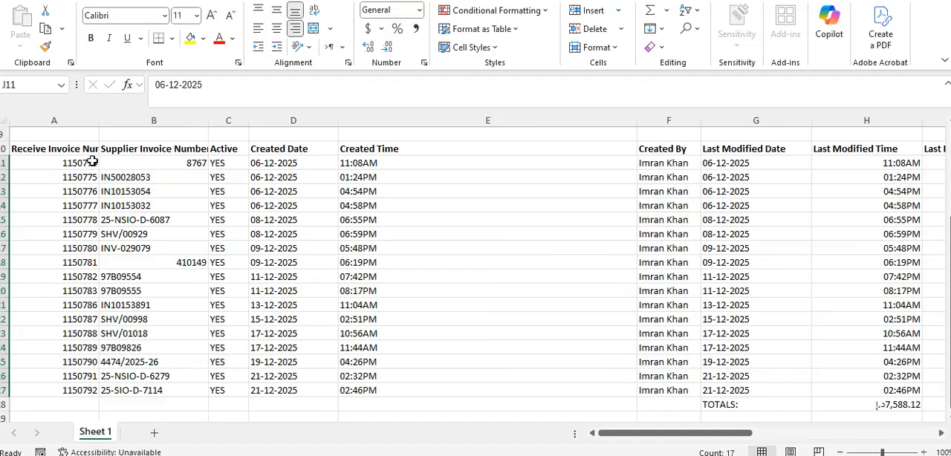
pyautogui.moveTo(90, 162); pyautogui.dragTo(73, 390)
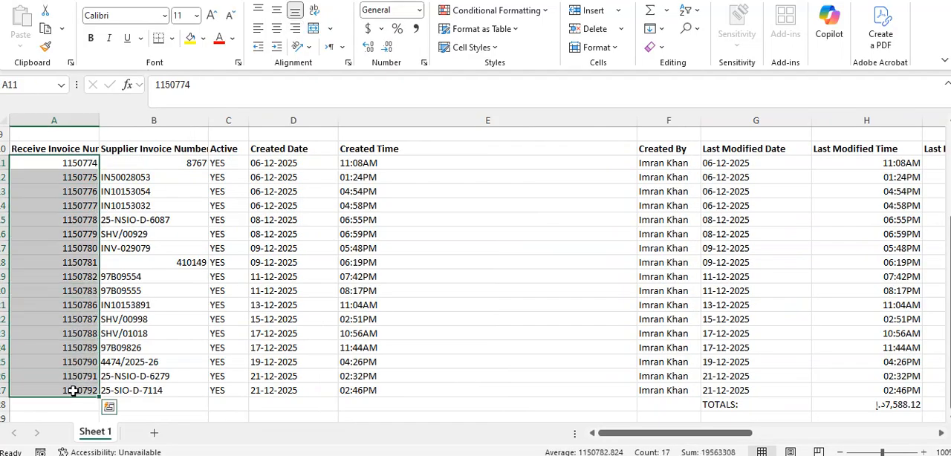
pyautogui.hotkey('ctrl', 'c')
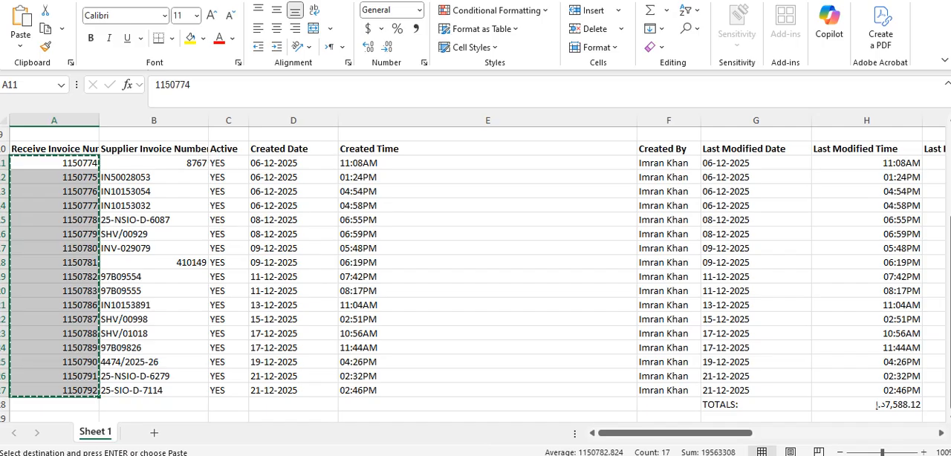
# Paste the copied receive invoice numbers once into the Number column of Odoo - Bills-DEC2025, starting at cell D2
pyautogui.moveTo(527, 455)
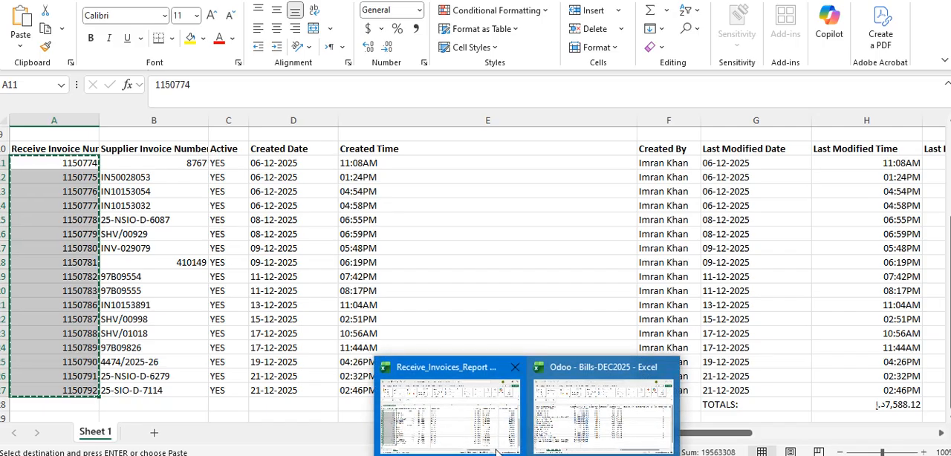
pyautogui.click(609, 416)
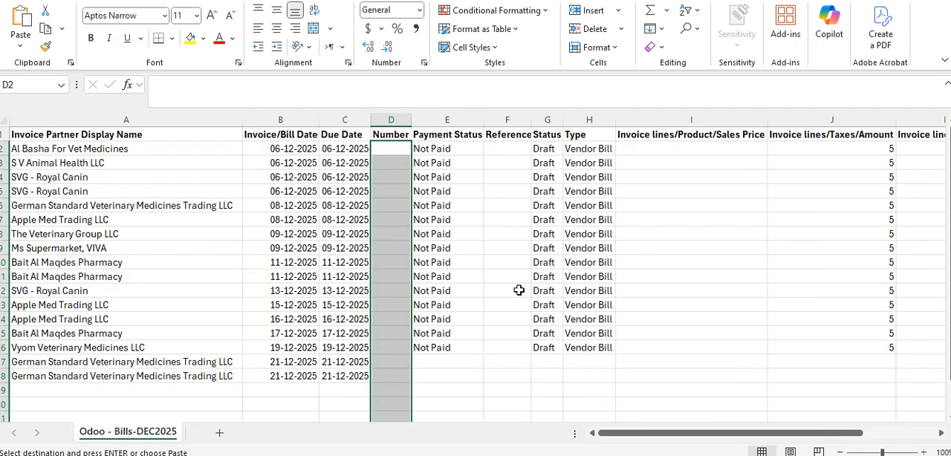
pyautogui.click(399, 147)
pyautogui.hotkey('ctrl', 'v')
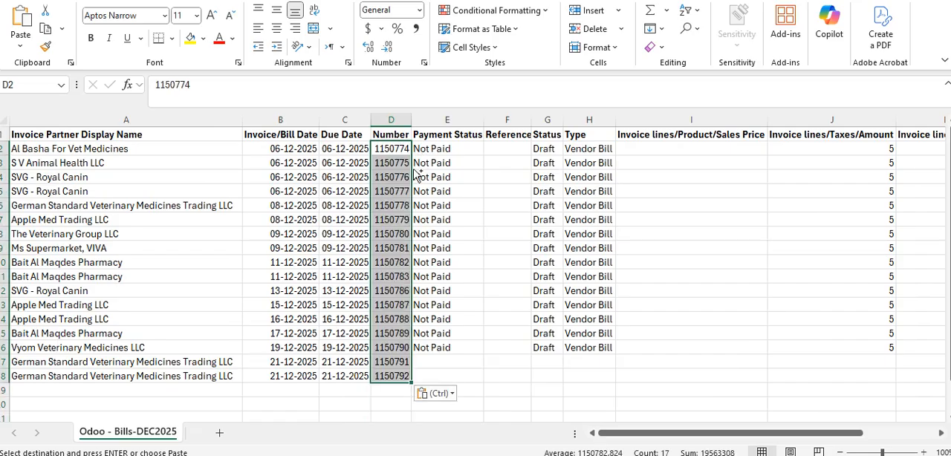
pyautogui.click(512, 391)
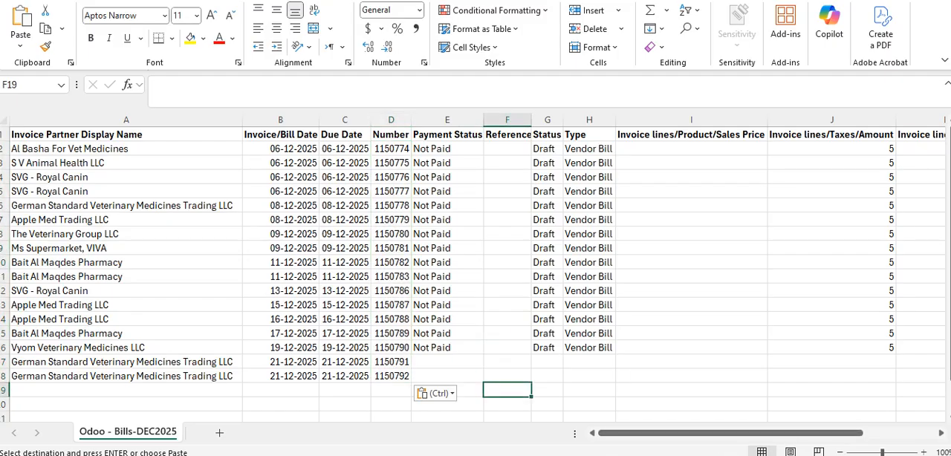
# Return to Receive_Invoices_Report (3) and copy the Sub Total values in N11:N27
pyautogui.moveTo(527, 454)
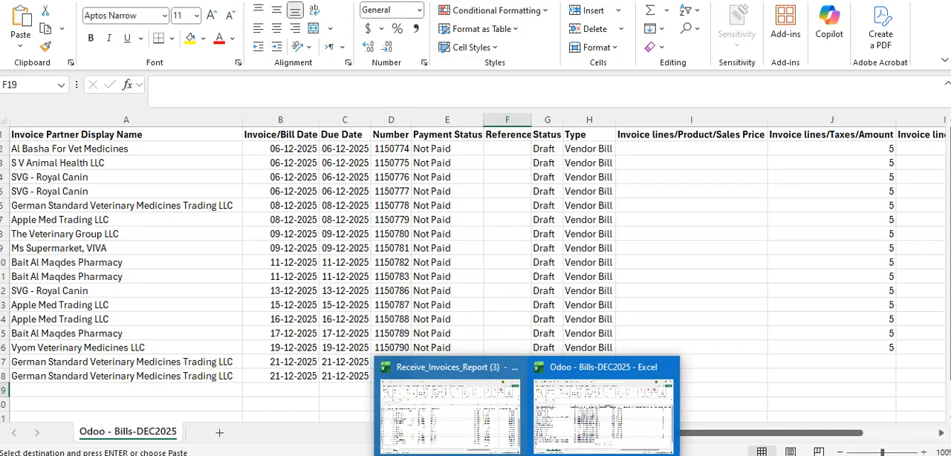
pyautogui.click(497, 426)
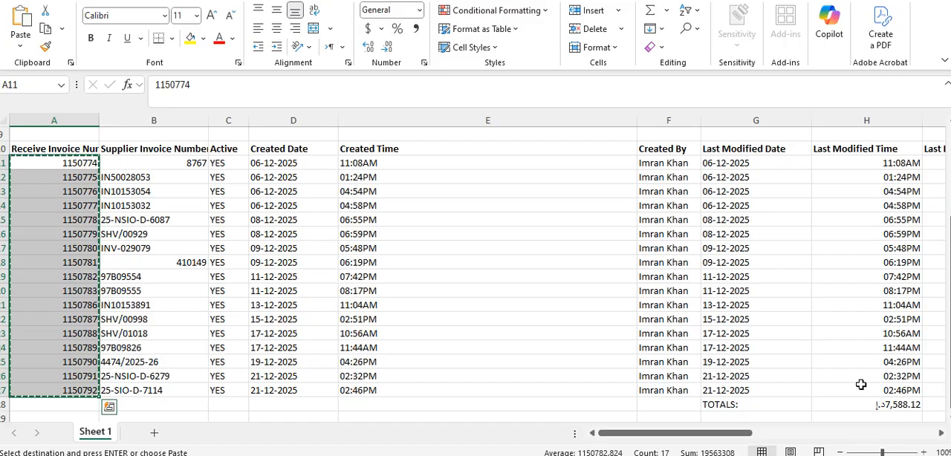
pyautogui.moveTo(744, 434); pyautogui.dragTo(930, 442)
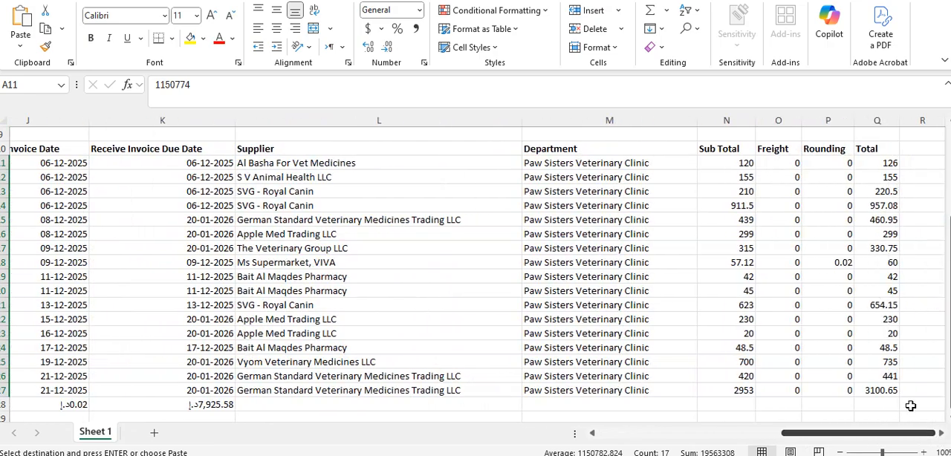
pyautogui.moveTo(751, 163); pyautogui.dragTo(747, 390)
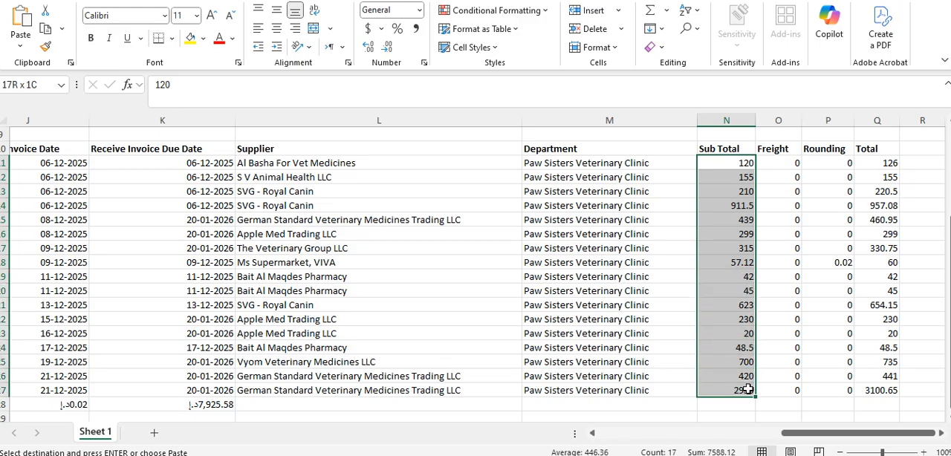
pyautogui.moveTo(748, 389); pyautogui.dragTo(748, 389)
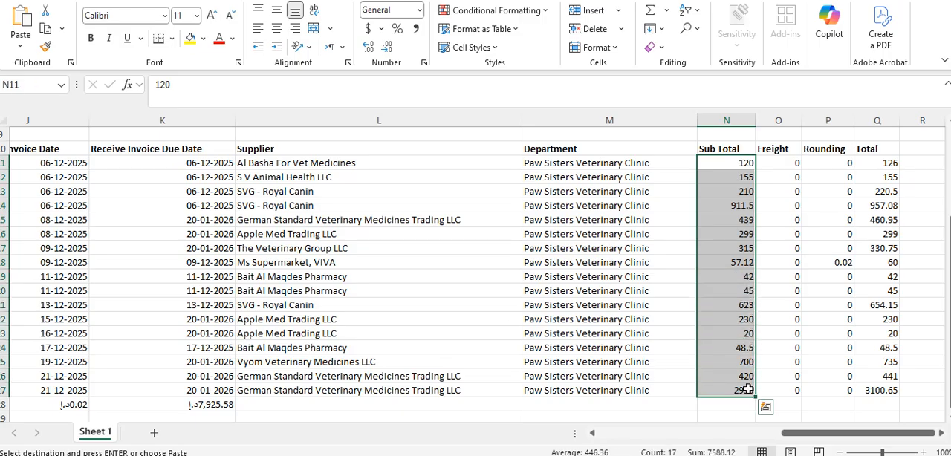
pyautogui.hotkey('ctrl', 'c')
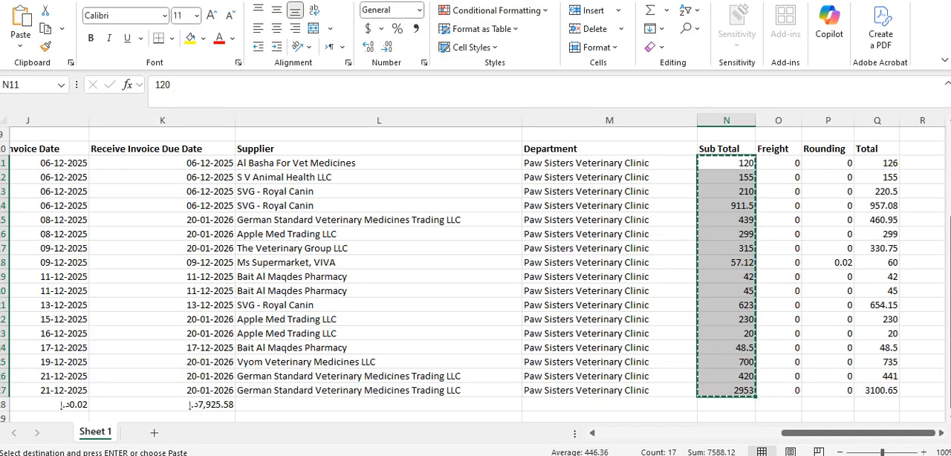
# Paste the copied subtotals into the Invoice lines/Product/Sales Price column of Odoo - Bills-DEC2025, starting at cell I2
pyautogui.moveTo(487, 453)
pyautogui.click(596, 418)
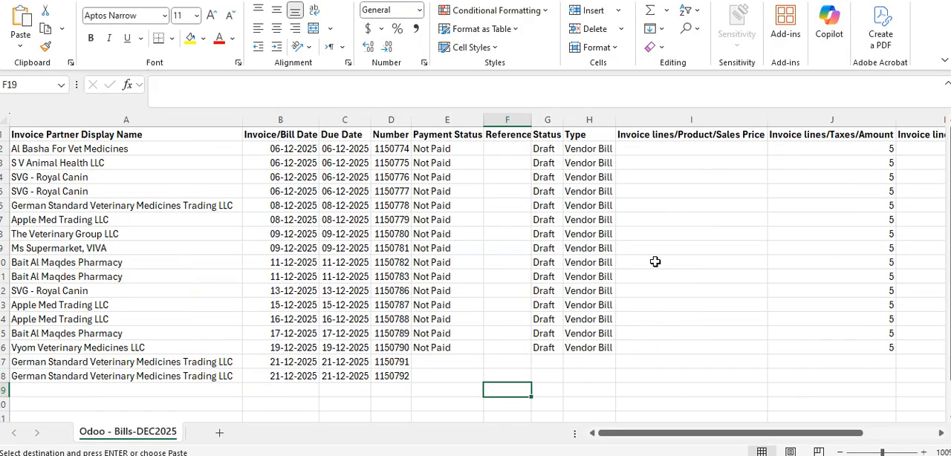
pyautogui.click(722, 149)
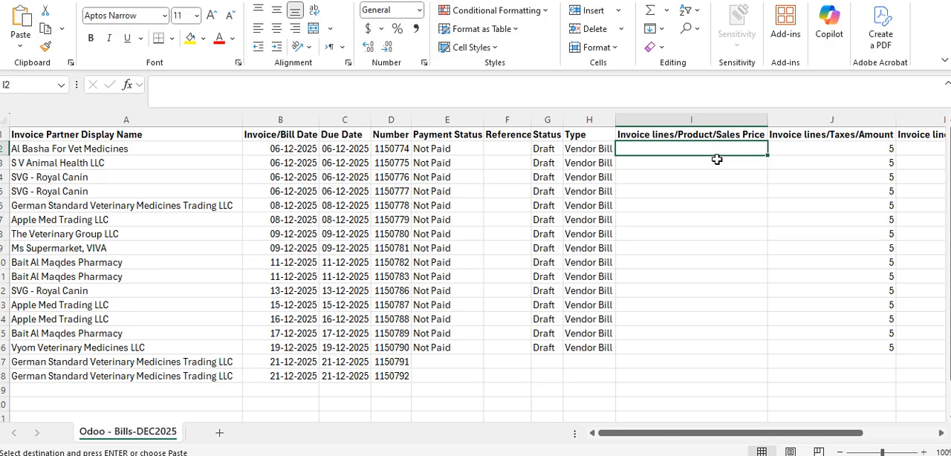
pyautogui.hotkey('ctrl', 'v')
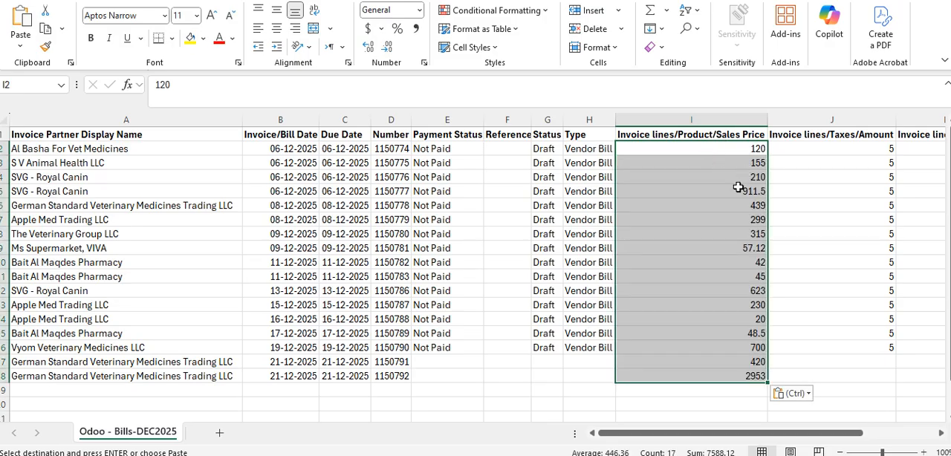
# Fill Not Paid in the Payment Status column and Draft in the Status column from row 16 down to row 18
pyautogui.click(513, 394)
pyautogui.click(468, 349)
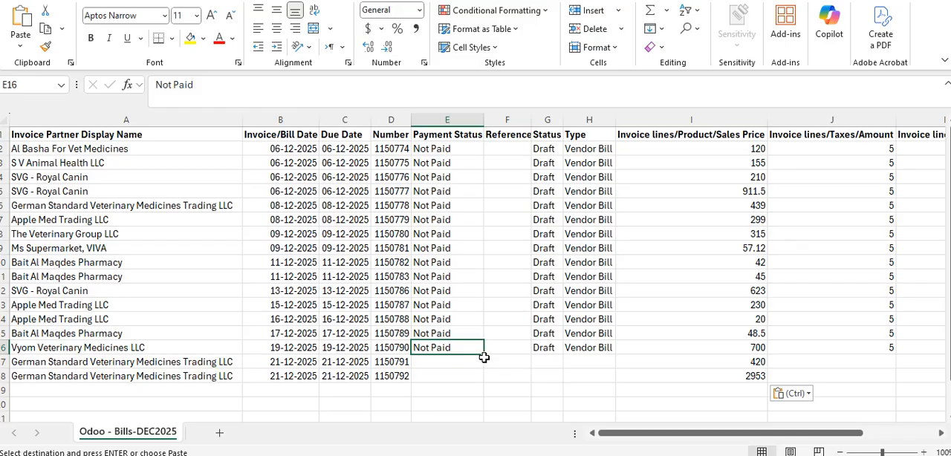
pyautogui.moveTo(484, 354); pyautogui.dragTo(485, 381)
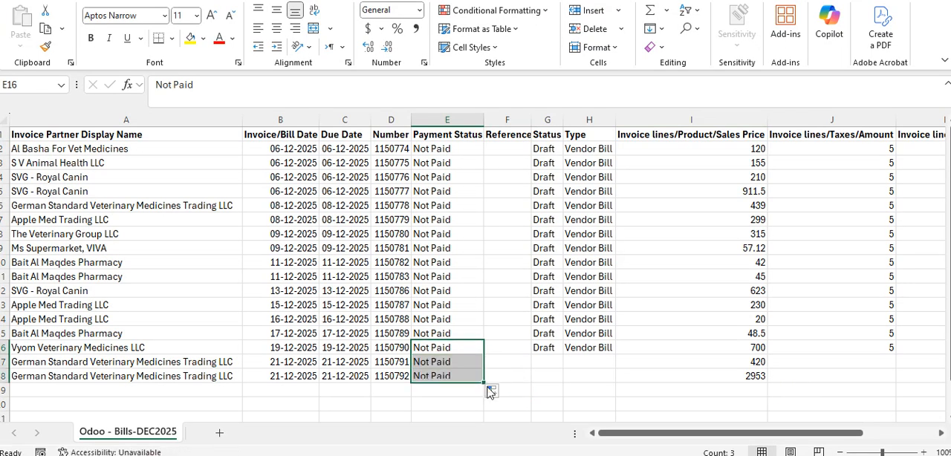
pyautogui.click(554, 349)
pyautogui.moveTo(563, 356); pyautogui.dragTo(563, 380)
# Fill Vendor Bill in the Type column from H16 down to H18
pyautogui.click(609, 349)
pyautogui.moveTo(617, 358)
pyautogui.mouseDown()
pyautogui.moveTo(605, 387)
pyautogui.moveTo(605, 362)
pyautogui.mouseUp()
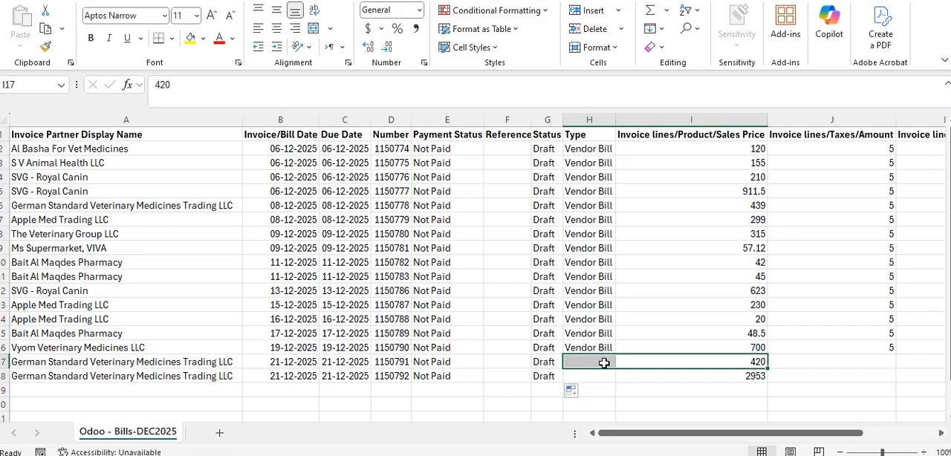
pyautogui.click(578, 378)
pyautogui.click(591, 351)
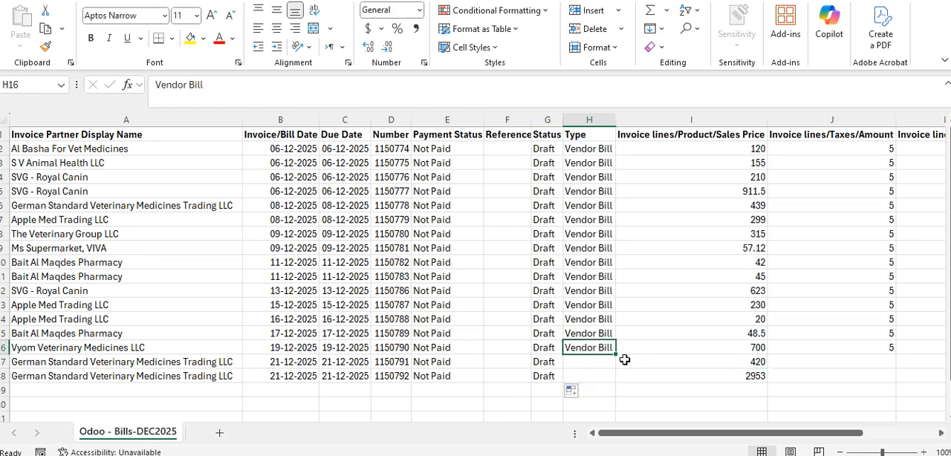
pyautogui.moveTo(619, 356); pyautogui.dragTo(620, 385)
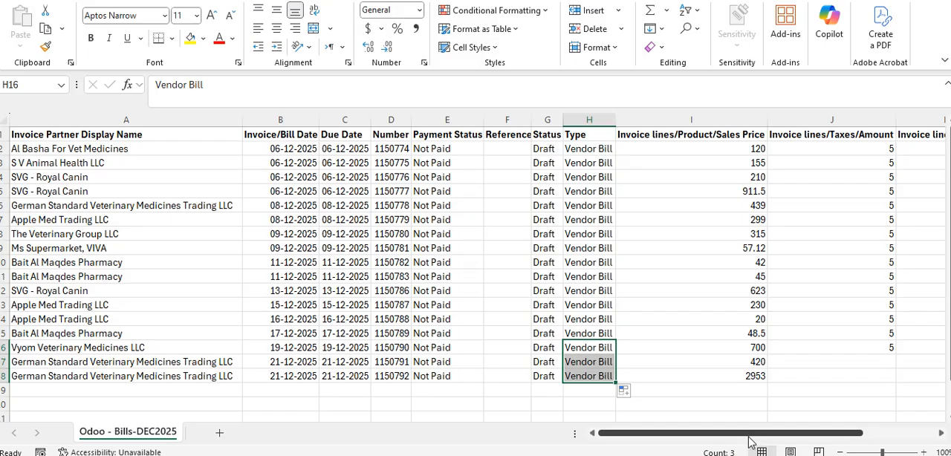
# Fill the tax amount 5 and the quantity 1 from row 16 down to row 18 in columns J and K
pyautogui.moveTo(760, 433); pyautogui.dragTo(833, 450)
pyautogui.click(646, 351)
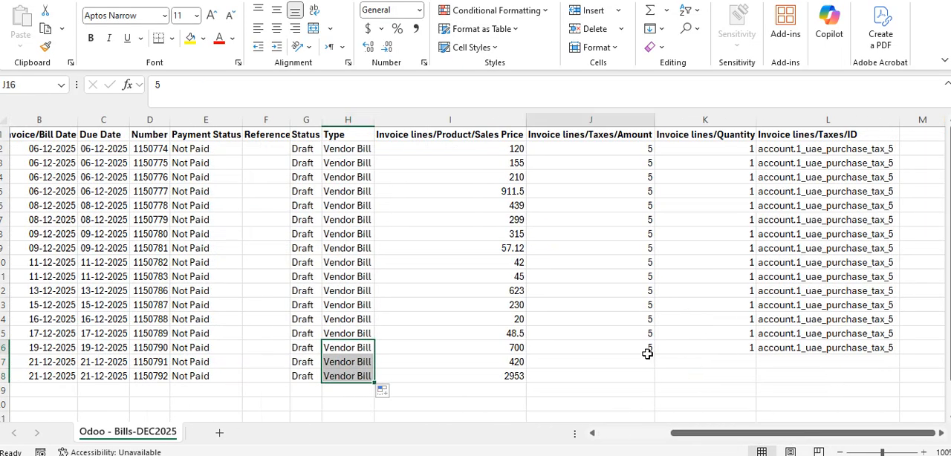
pyautogui.moveTo(656, 357); pyautogui.dragTo(661, 385)
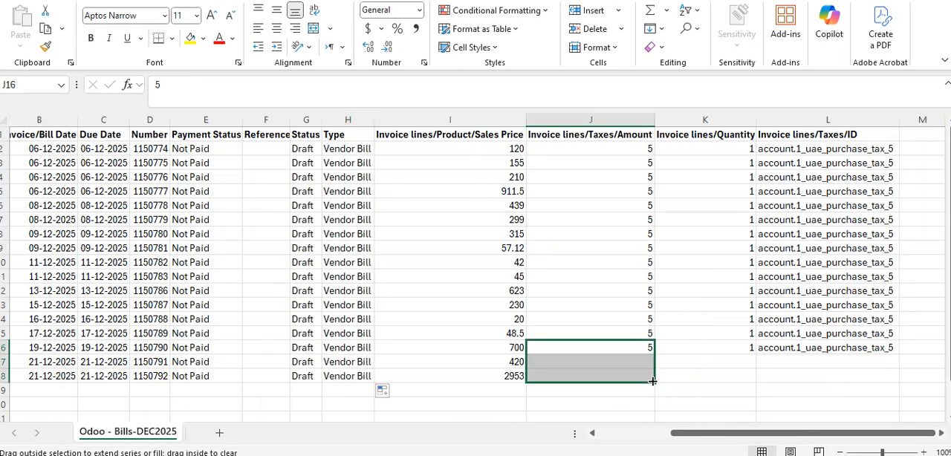
pyautogui.click(728, 347)
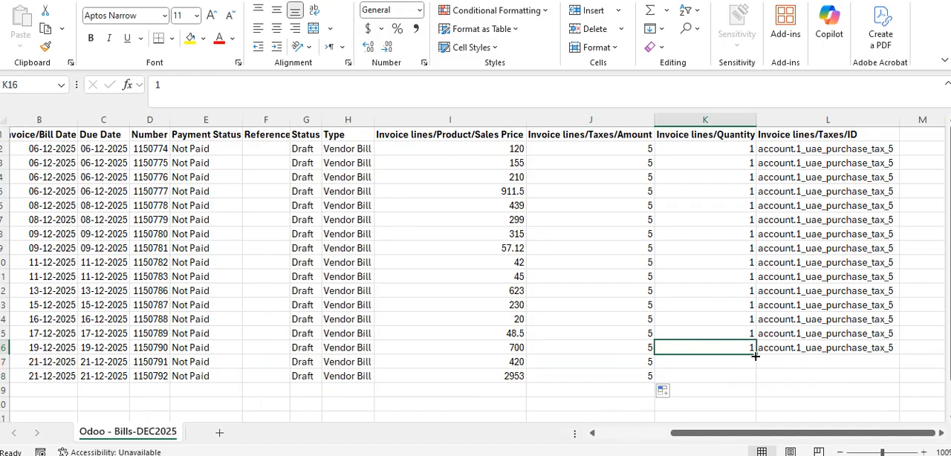
pyautogui.moveTo(754, 355); pyautogui.dragTo(753, 381)
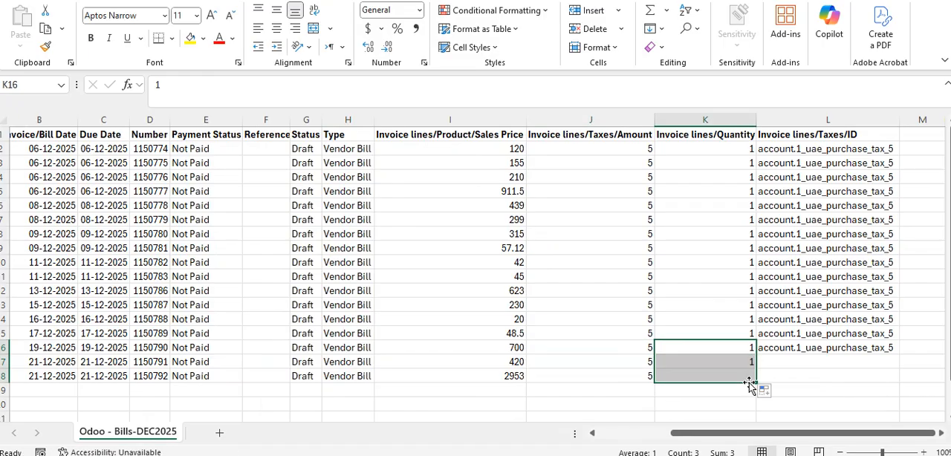
# Extend the Invoice lines/Taxes/ID entry account.1_uae_purchase_tax_5 from L16 down to L18 and look over the completed rows
pyautogui.click(822, 353)
pyautogui.moveTo(899, 355); pyautogui.dragTo(870, 389)
pyautogui.moveTo(825, 432); pyautogui.dragTo(773, 434)
pyautogui.scroll(-1, 346, 334)
pyautogui.scroll(1, 558, 323)
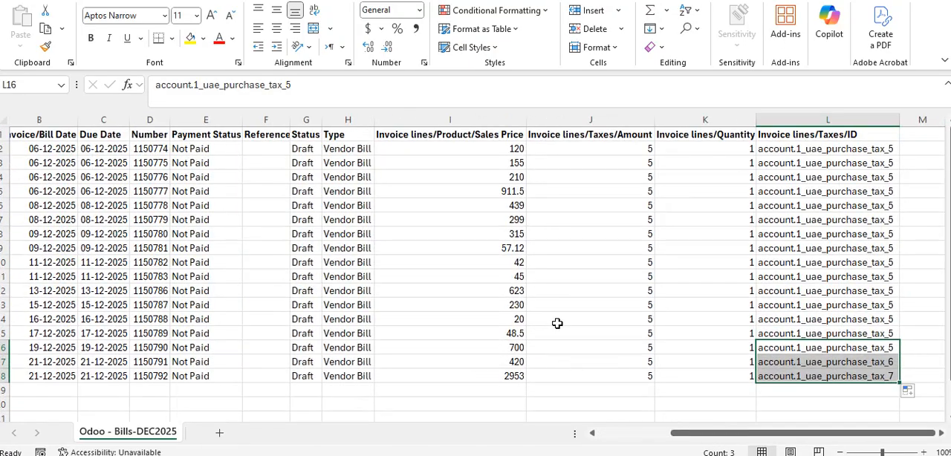
pyautogui.moveTo(822, 434); pyautogui.dragTo(747, 434)
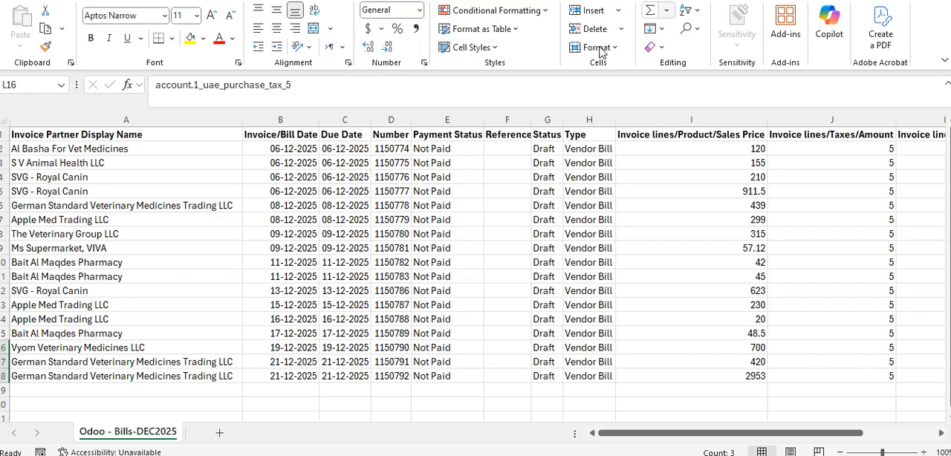
# Switch to Odoo Accounting, open the Vendor Bills list and start importing records
pyautogui.click(353, 455)
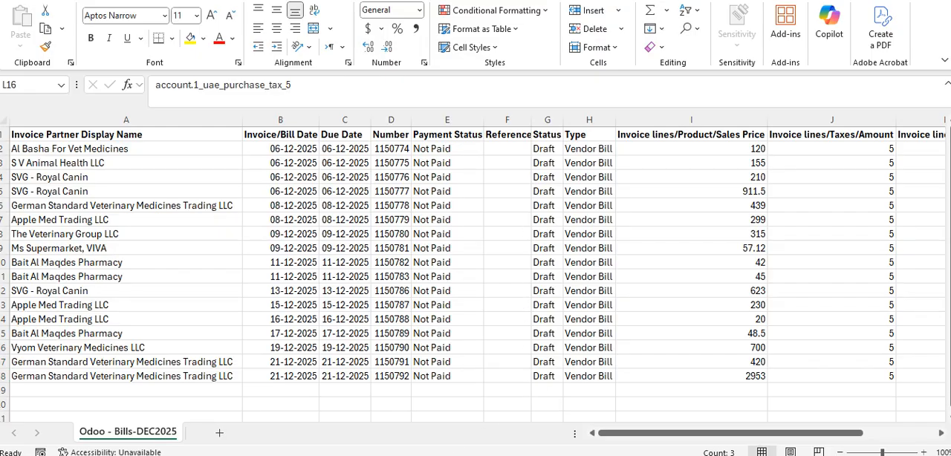
pyautogui.click(298, 437)
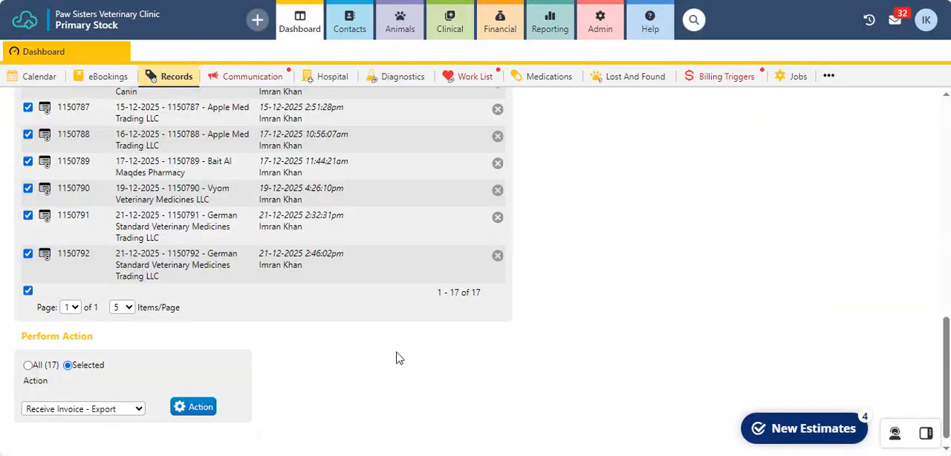
pyautogui.hotkey('ctrl', 'Tab')
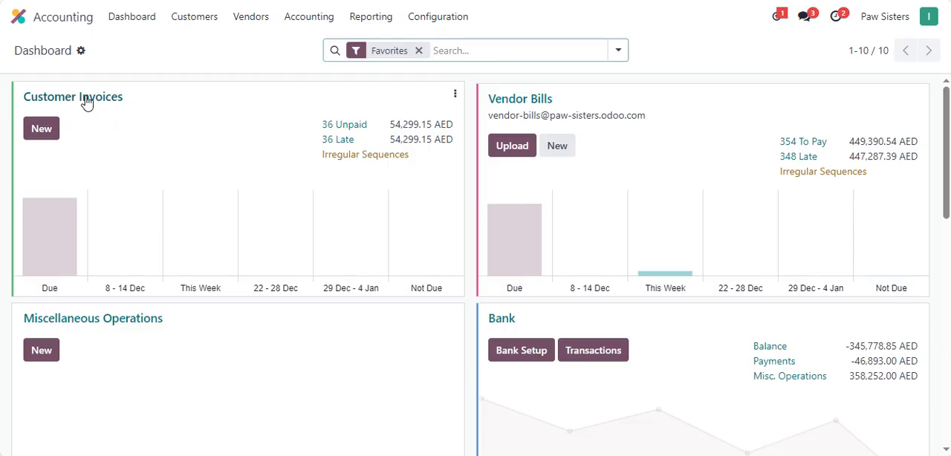
pyautogui.click(519, 105)
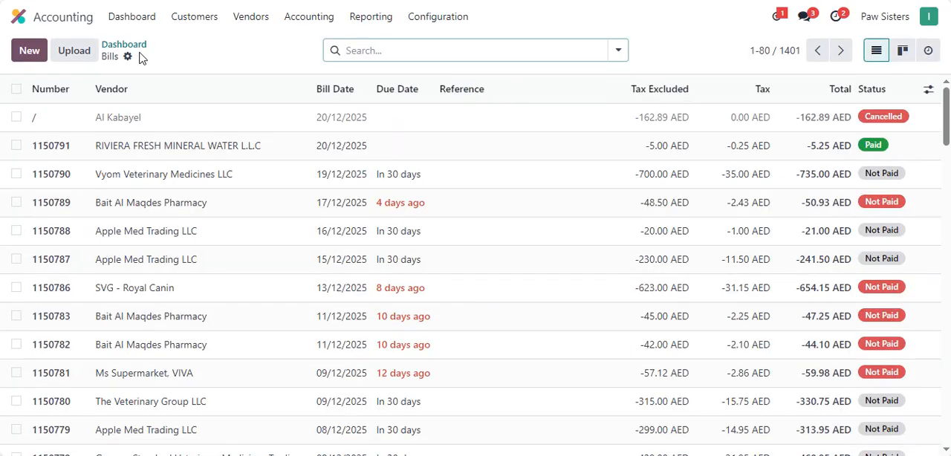
pyautogui.click(128, 57)
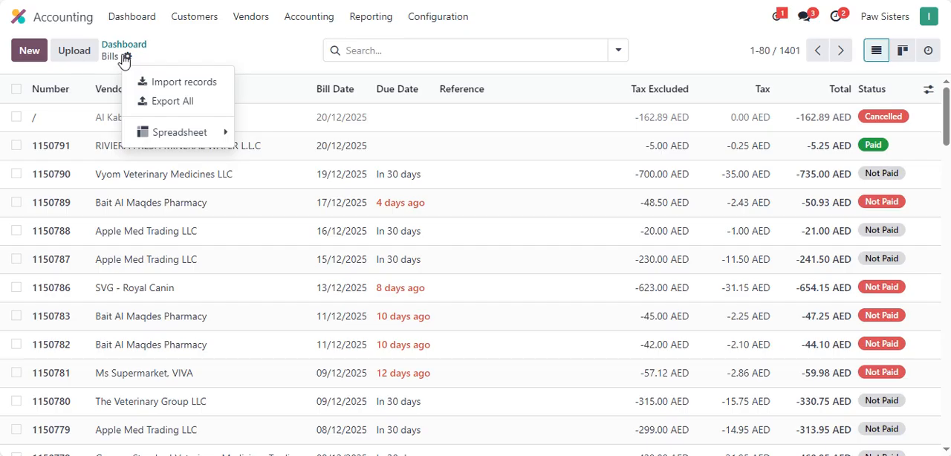
pyautogui.click(163, 84)
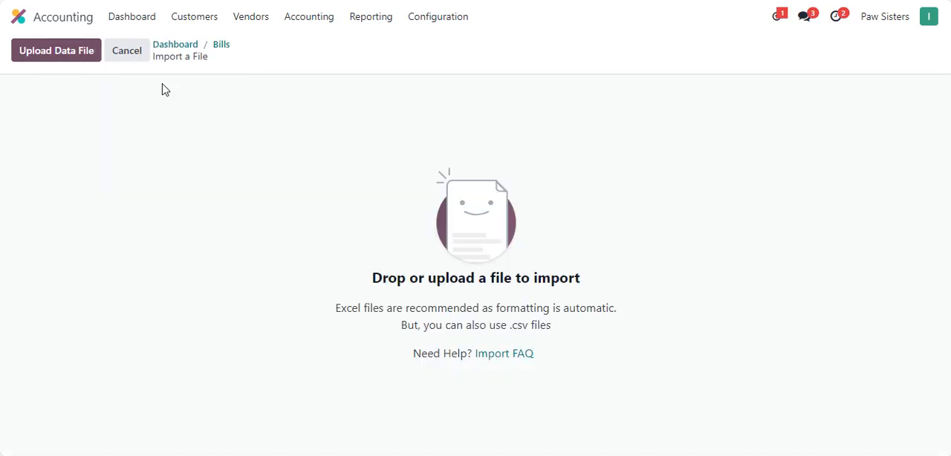
# Upload the Odoo - Bills-DEC2025 file from the Invoices Sept-Nov folder as the import data
pyautogui.click(70, 62)
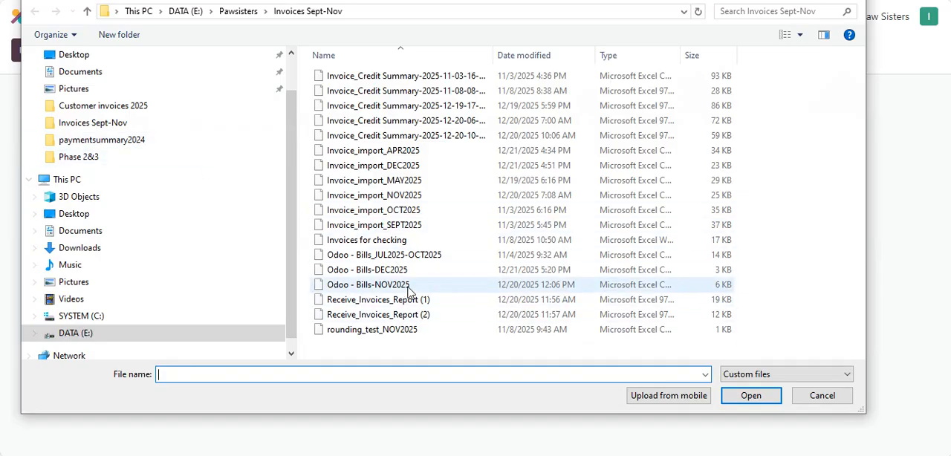
pyautogui.click(385, 272)
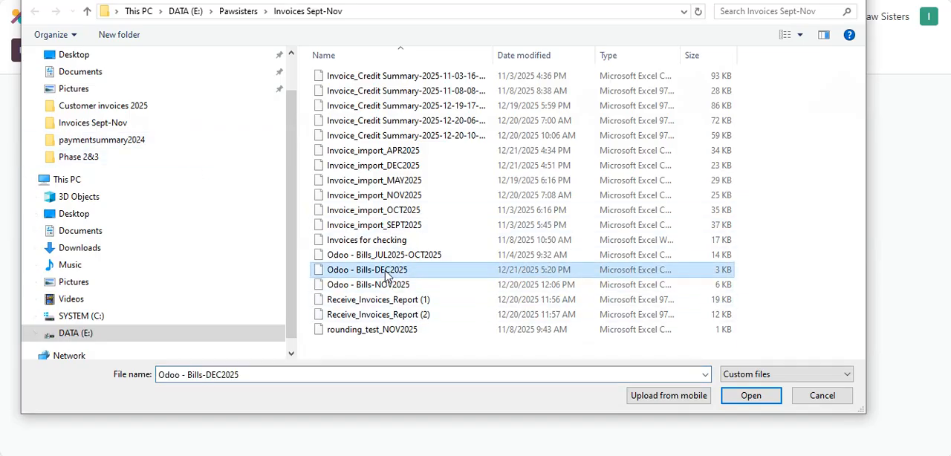
pyautogui.click(749, 396)
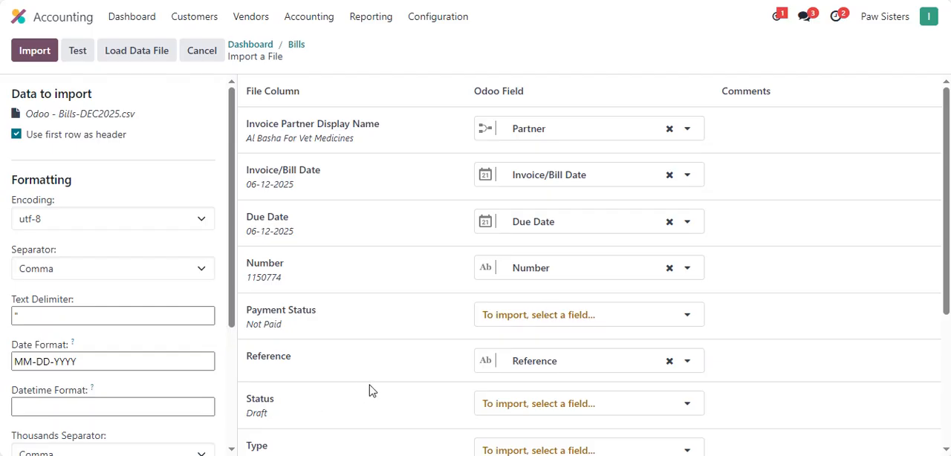
# Set the import's date format to DD-MM-YYYY
pyautogui.click(14, 363)
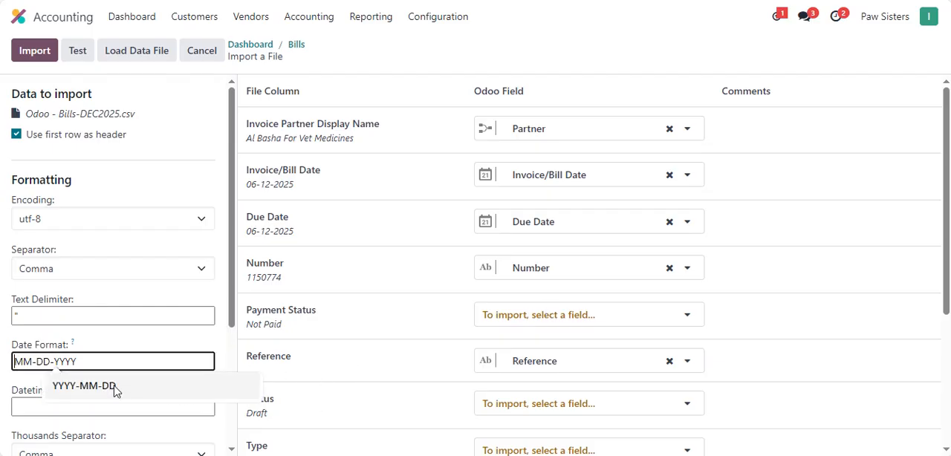
pyautogui.press('Delete')
pyautogui.press('Delete')
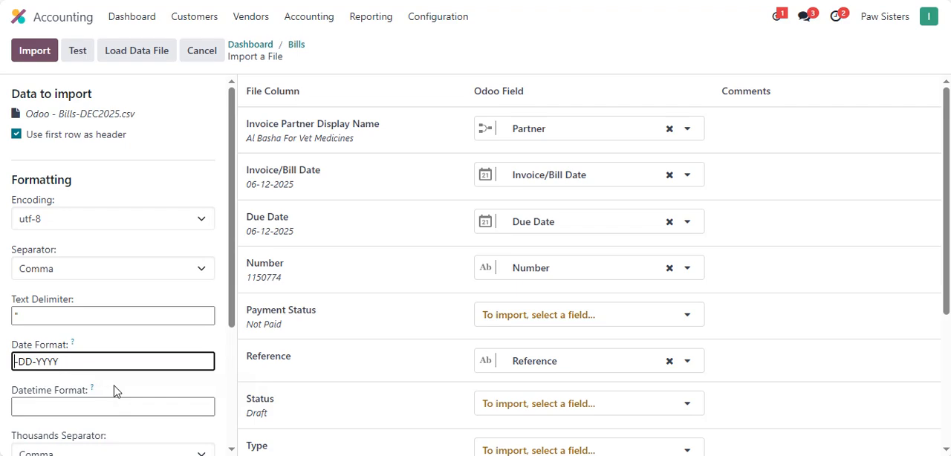
pyautogui.write('DD')
pyautogui.press('Delete')
pyautogui.press('Delete')
pyautogui.write('MM')
pyautogui.click(220, 57)
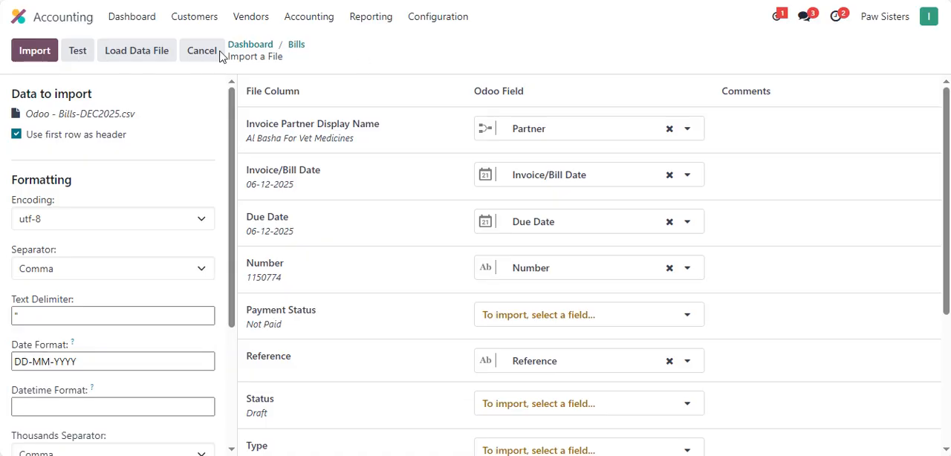
# Test the import, examine the comments beside the mapped columns for errors, and cancel the file import
pyautogui.click(78, 53)
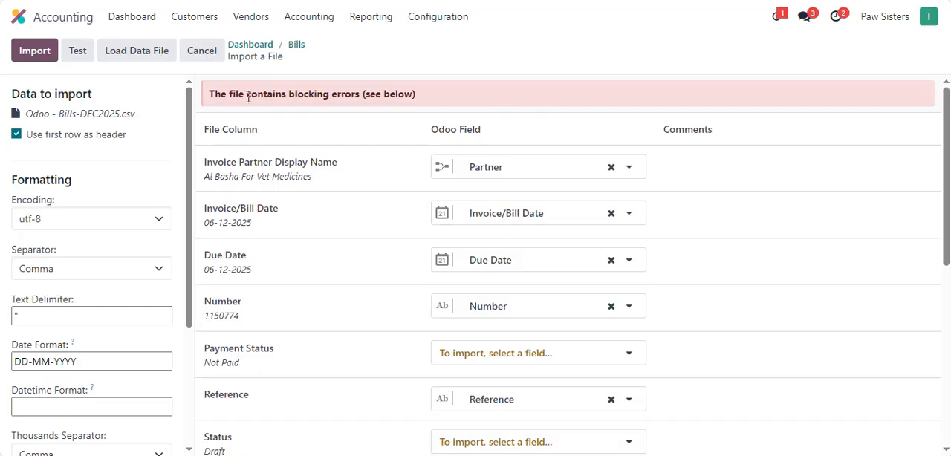
pyautogui.scroll(-5, 712, 256)
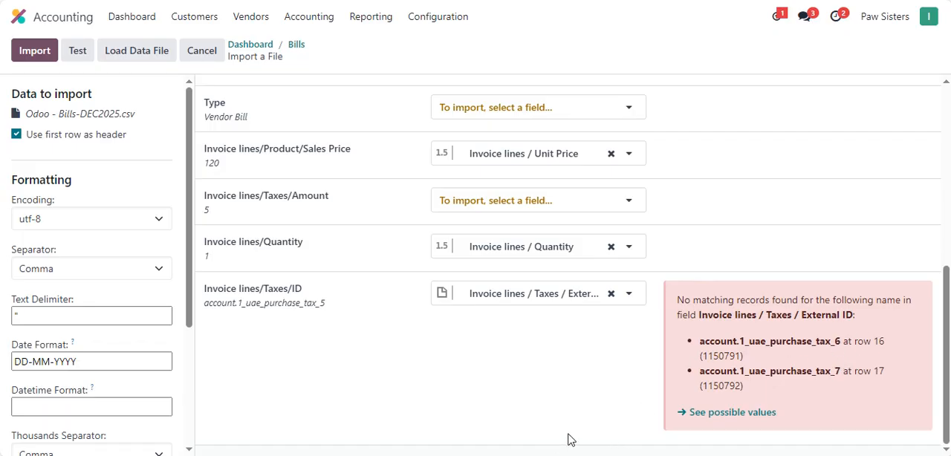
pyautogui.click(197, 55)
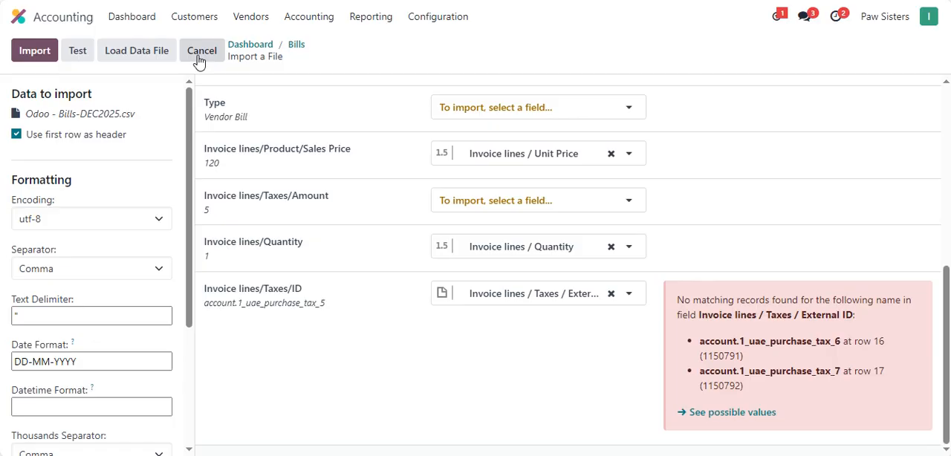
# Switch to the Odoo - Bills-DEC2025 workbook in Excel and clear the tax IDs in cells L17 and L18
pyautogui.click(527, 455)
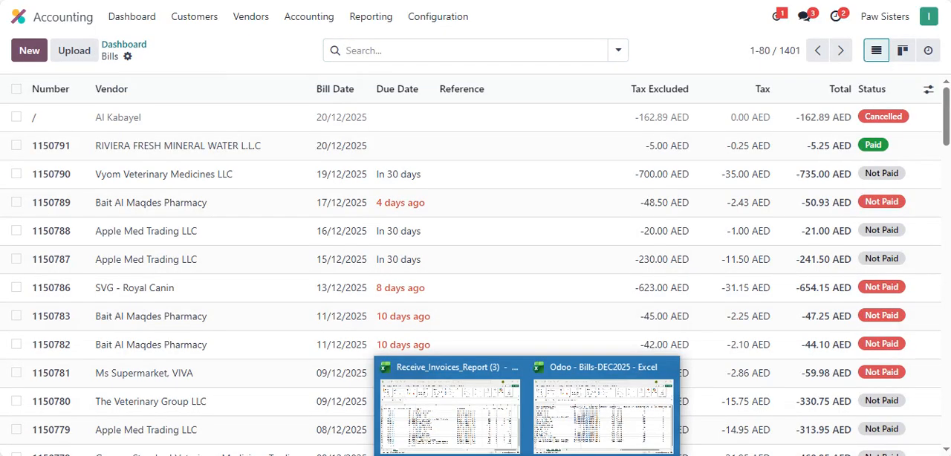
pyautogui.click(603, 412)
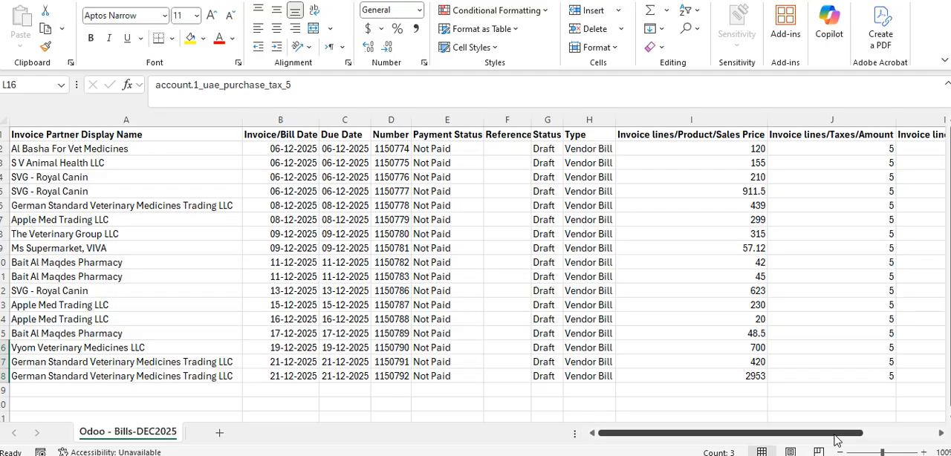
pyautogui.moveTo(837, 439); pyautogui.dragTo(913, 439)
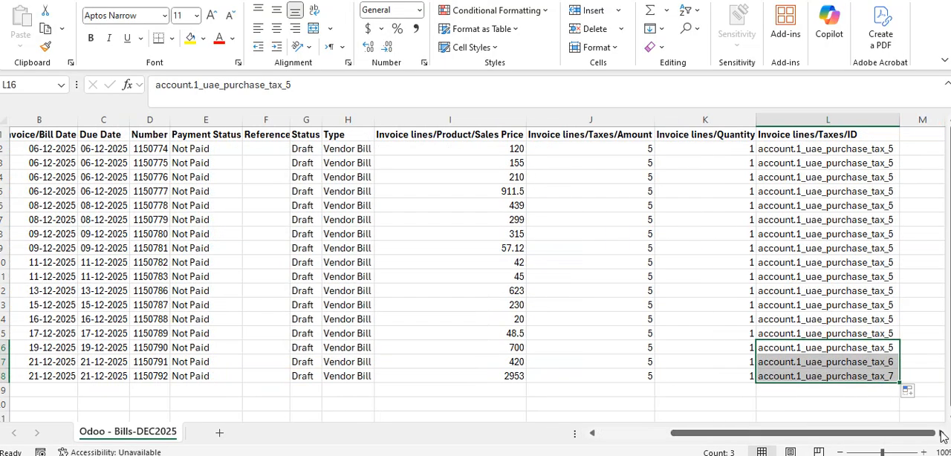
pyautogui.click(904, 365)
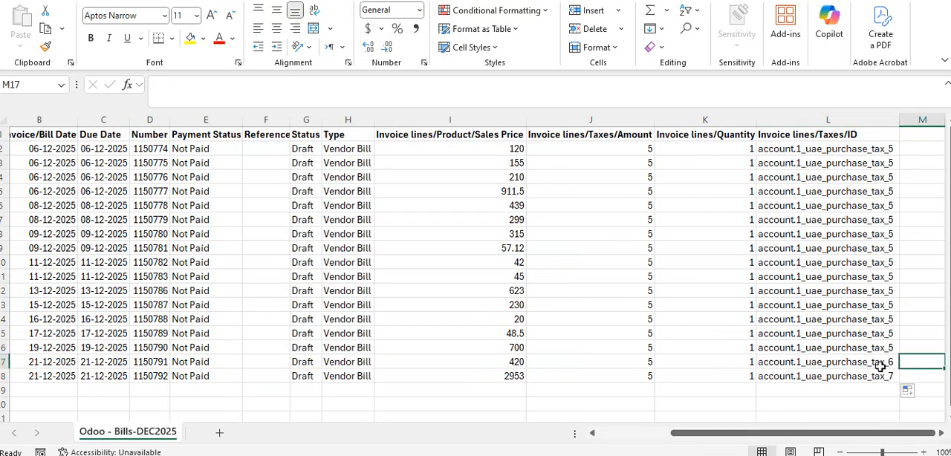
pyautogui.click(880, 366)
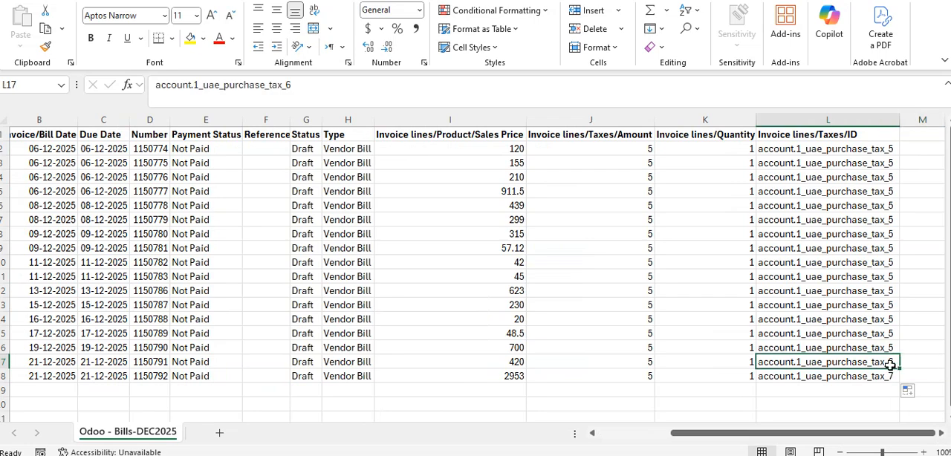
pyautogui.press('Delete')
pyautogui.click(868, 374)
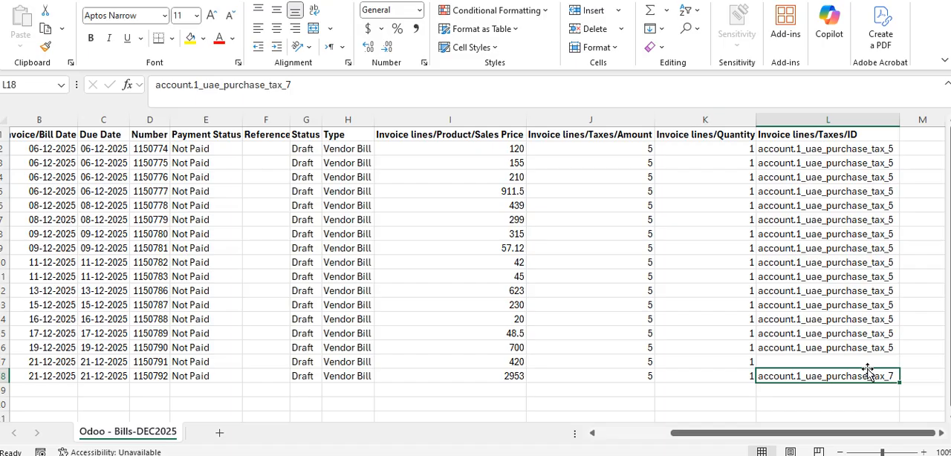
pyautogui.press('Delete')
# Fill account.1_uae_purchase_tax_5 from cell L16 down to L18 as copied cells instead of a series
pyautogui.click(869, 347)
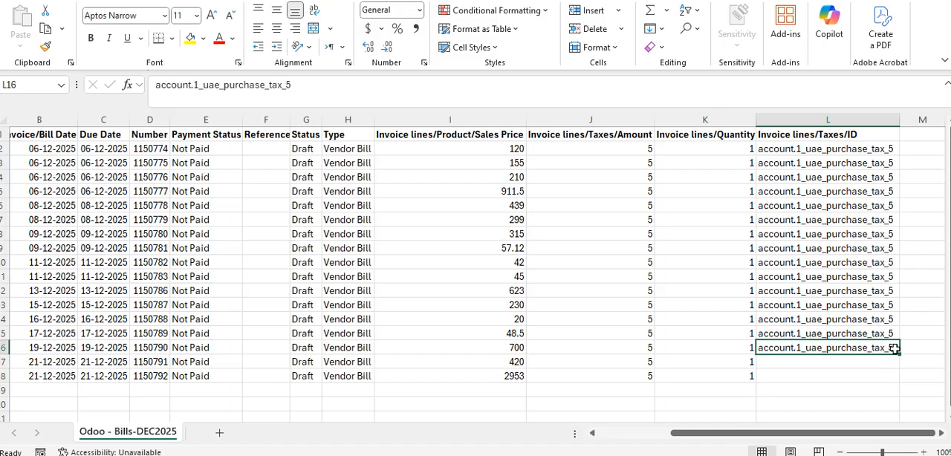
pyautogui.moveTo(903, 355); pyautogui.dragTo(901, 384)
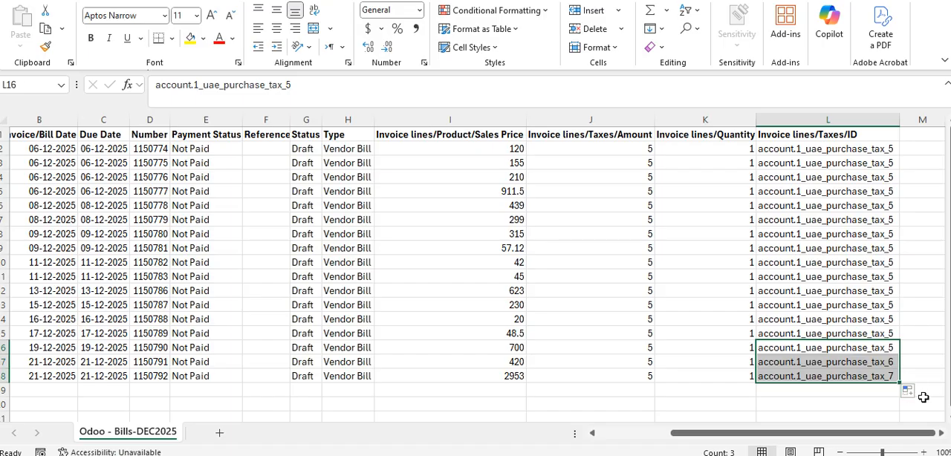
pyautogui.click(912, 393)
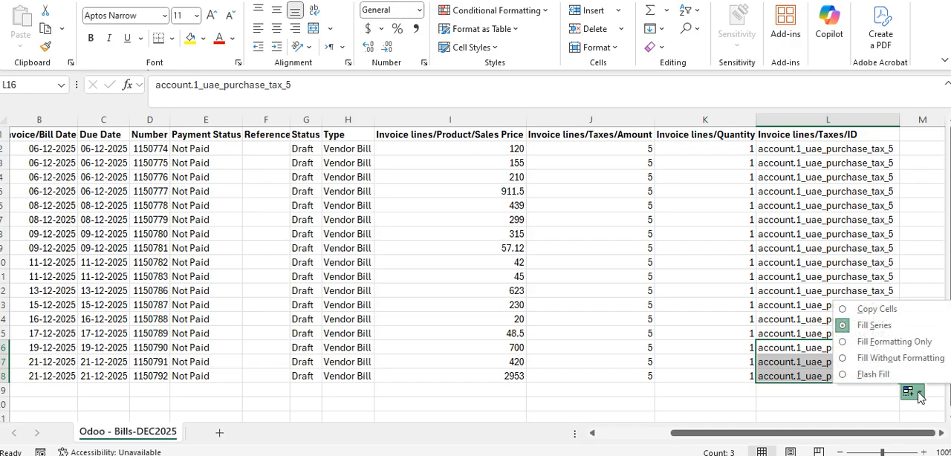
pyautogui.click(877, 309)
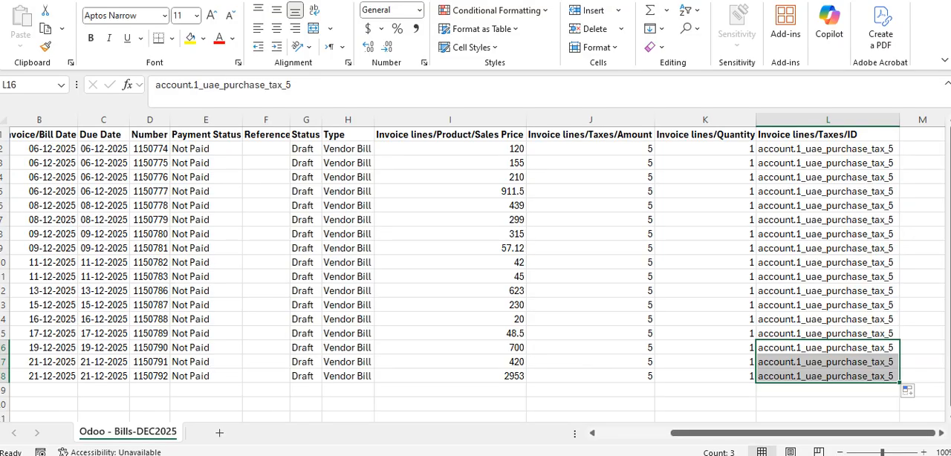
# Switch back to the Vendor Bills list in Odoo and start importing records again
pyautogui.hotkey('alt', 'Tab')
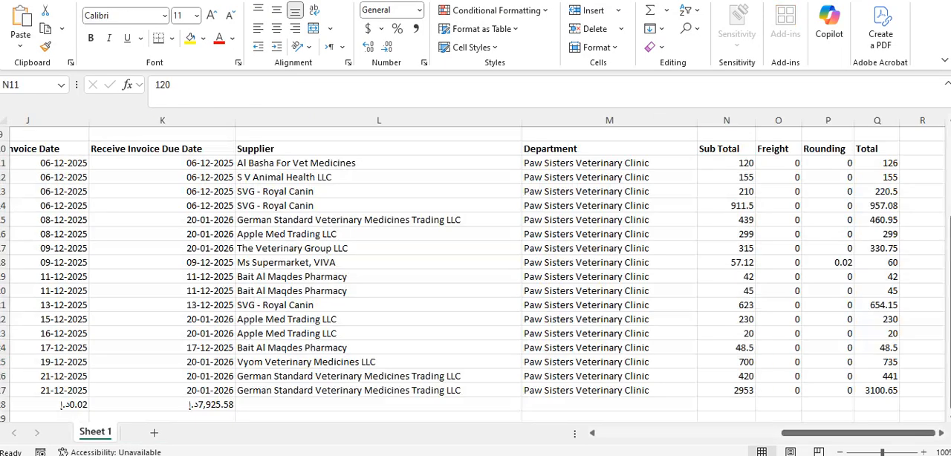
pyautogui.click(353, 455)
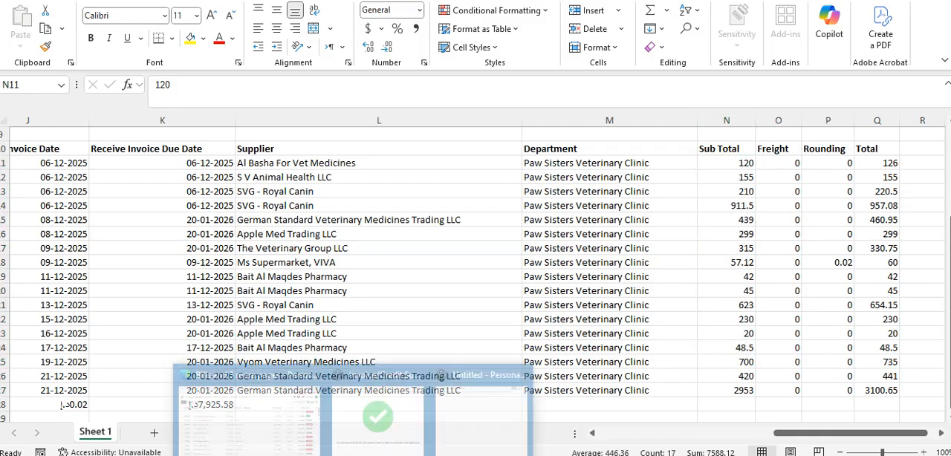
pyautogui.click(272, 439)
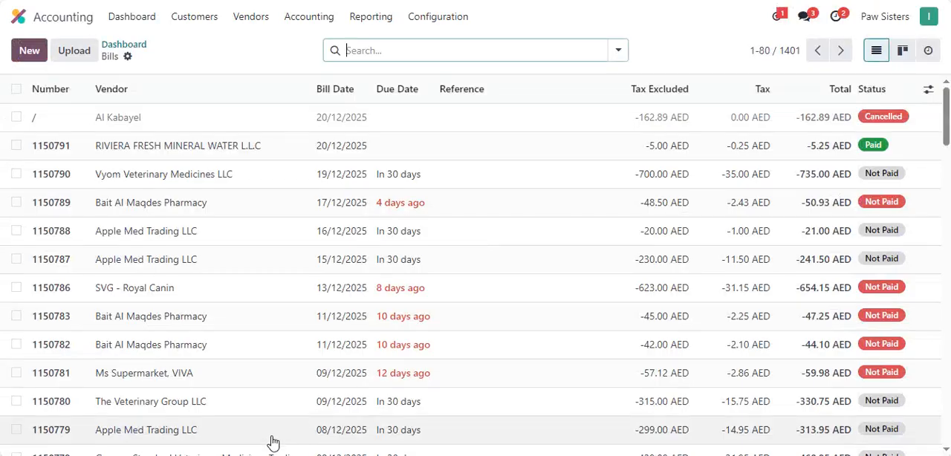
pyautogui.click(127, 57)
pyautogui.click(152, 82)
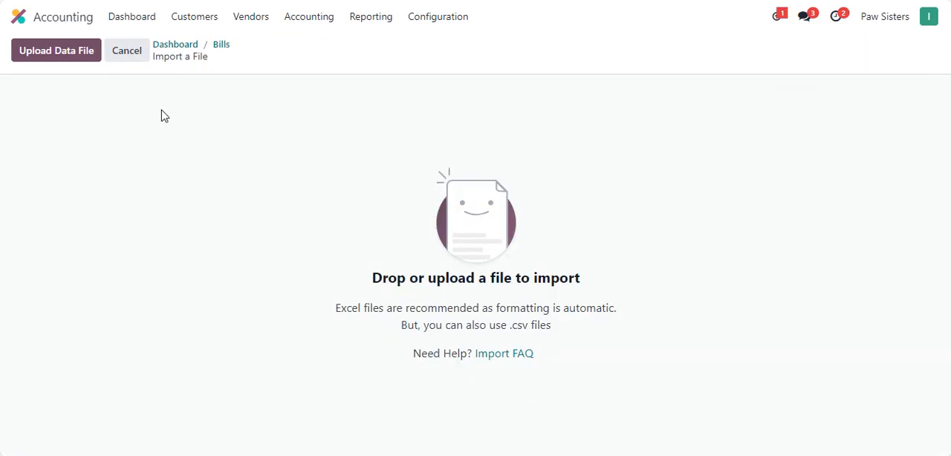
# Upload the corrected Odoo - Bills-DEC2025 file from the Invoices Sept-Nov folder
pyautogui.click(59, 58)
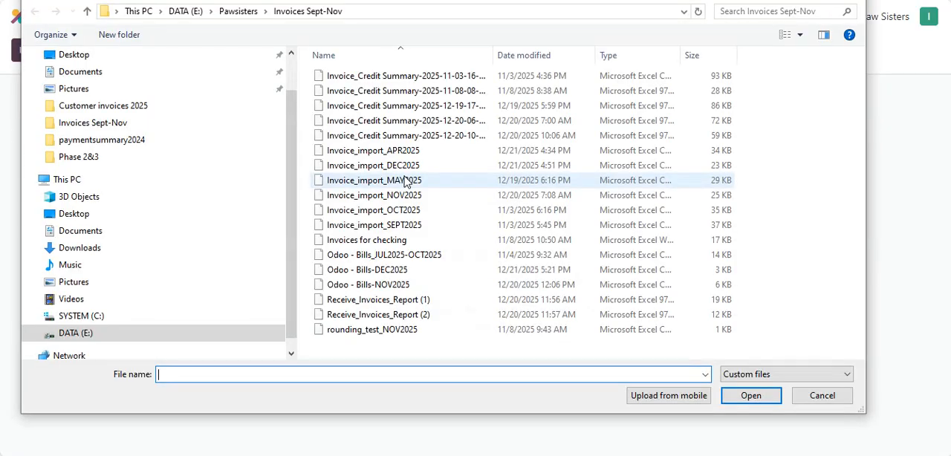
pyautogui.click(406, 274)
pyautogui.click(751, 396)
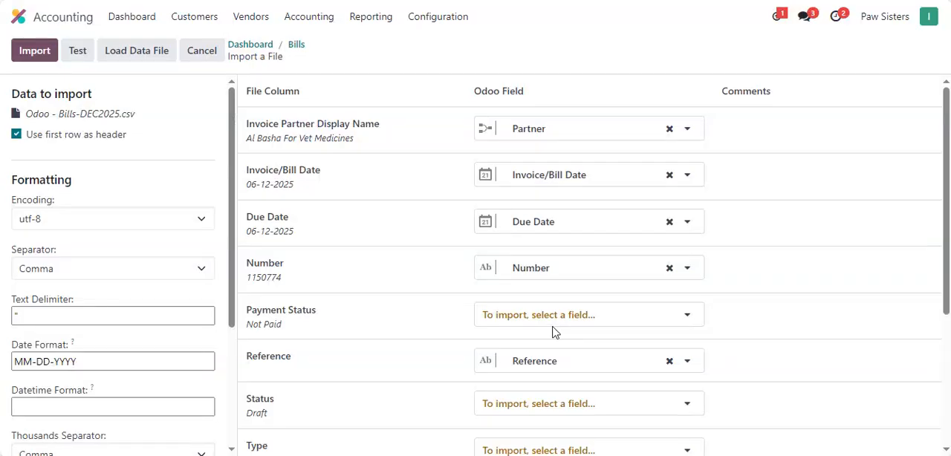
# Change the date format for the uploaded bills file to DD-MM-YYYY
pyautogui.click(12, 360)
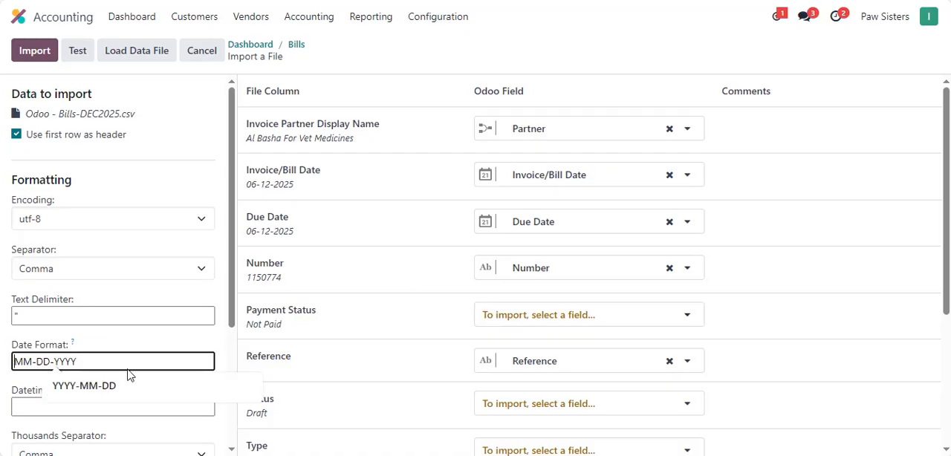
pyautogui.press('Delete')
pyautogui.press('Delete')
pyautogui.write('DD')
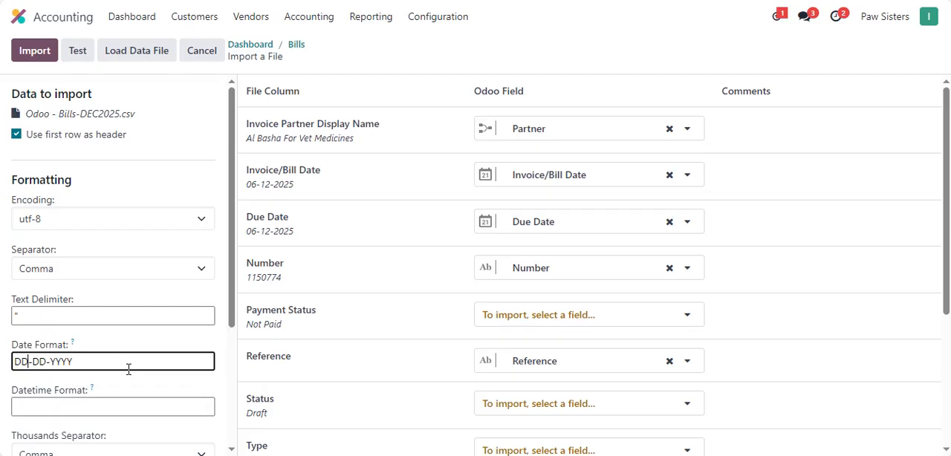
pyautogui.press('BackSpace')
pyautogui.press('BackSpace')
pyautogui.write('MM')
# Test the bills file and run the import of the vendor bills
pyautogui.click(78, 53)
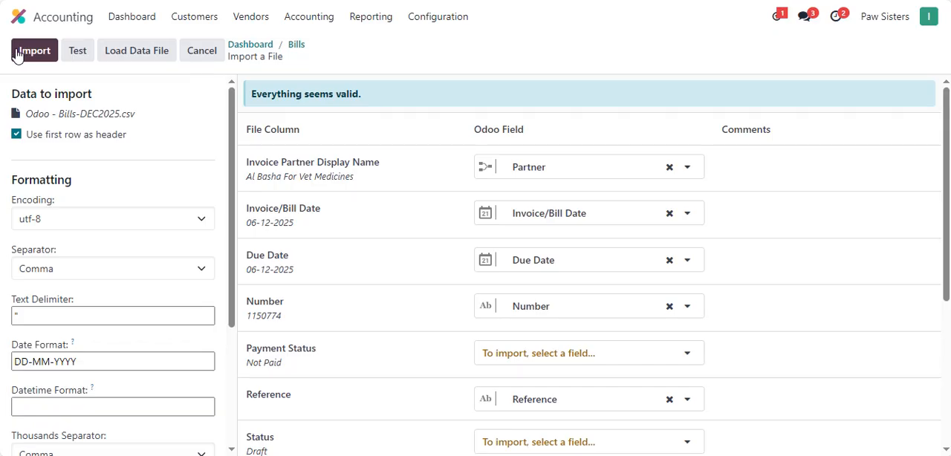
pyautogui.click(30, 52)
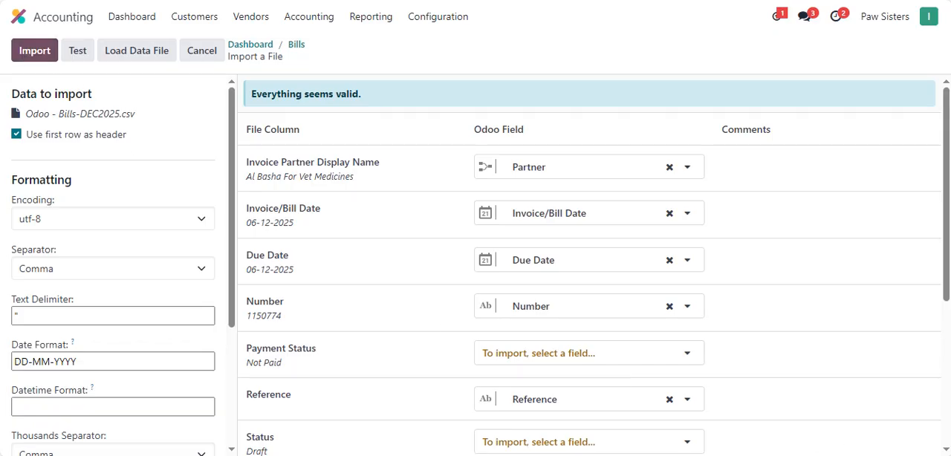